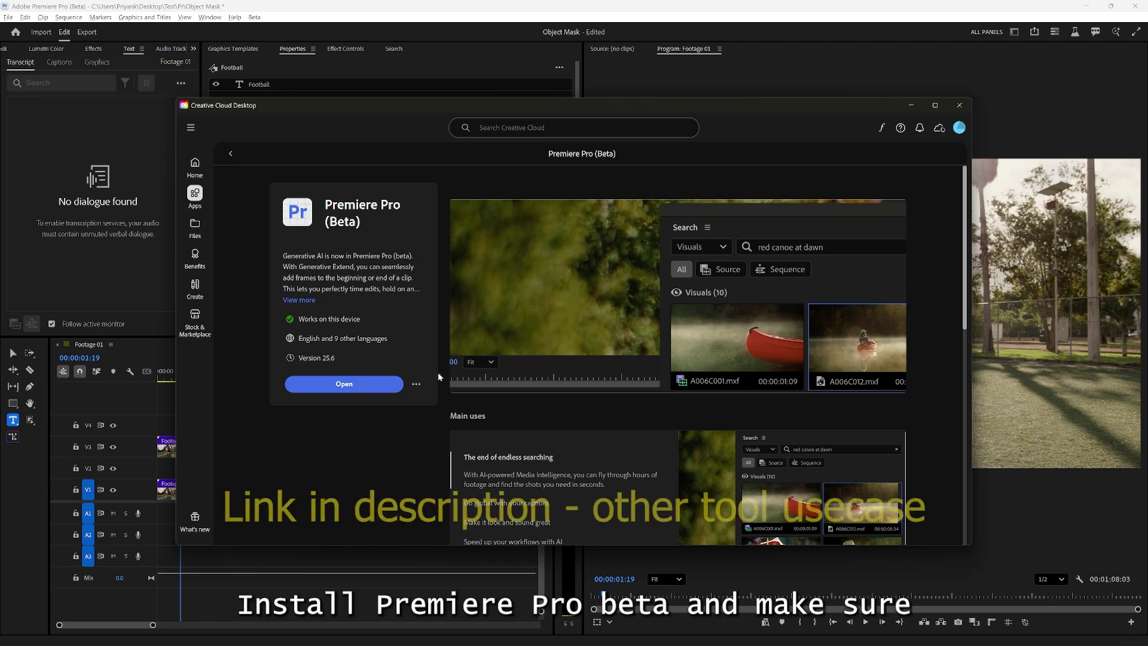
Step: Check in Creative Cloud that Premiere Pro (Beta) shows the Additional ML models add-on as Added
click(416, 384)
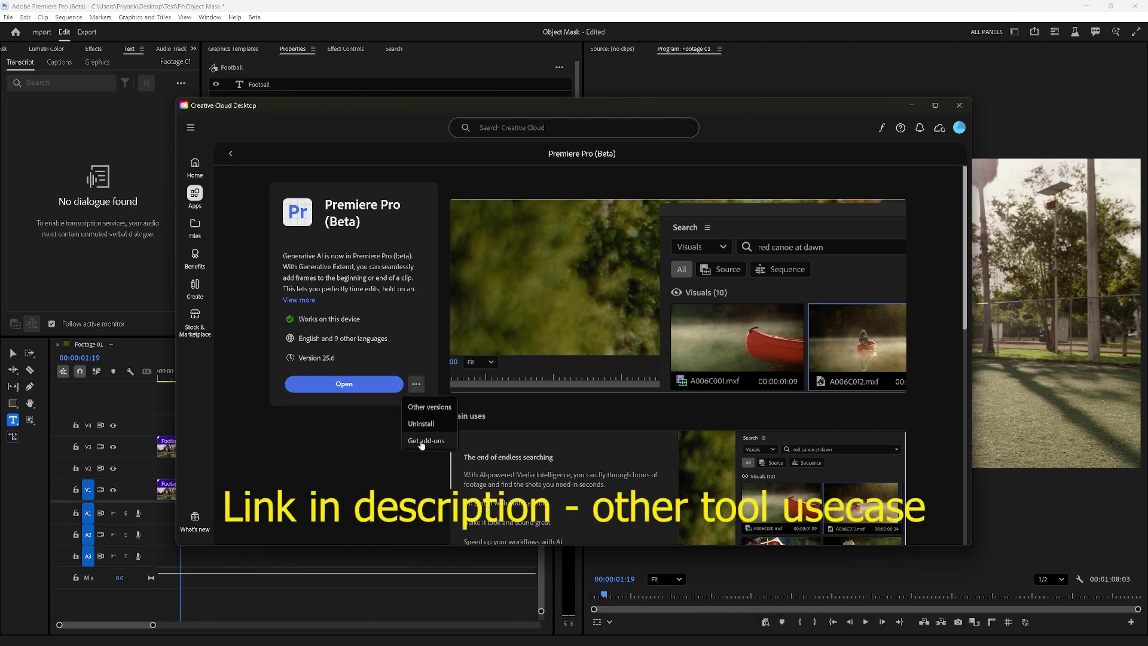
click(422, 441)
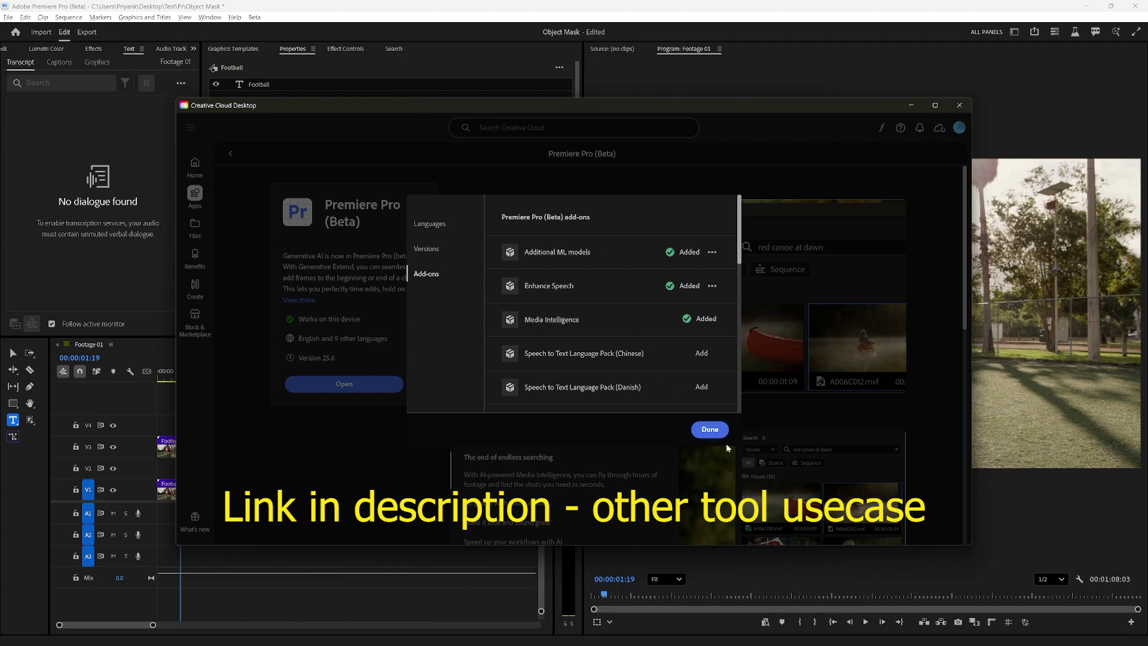
click(710, 429)
Step: Back in Premiere, select the Footage 02.mp4 clip on V1 and show its Effect Controls
click(911, 105)
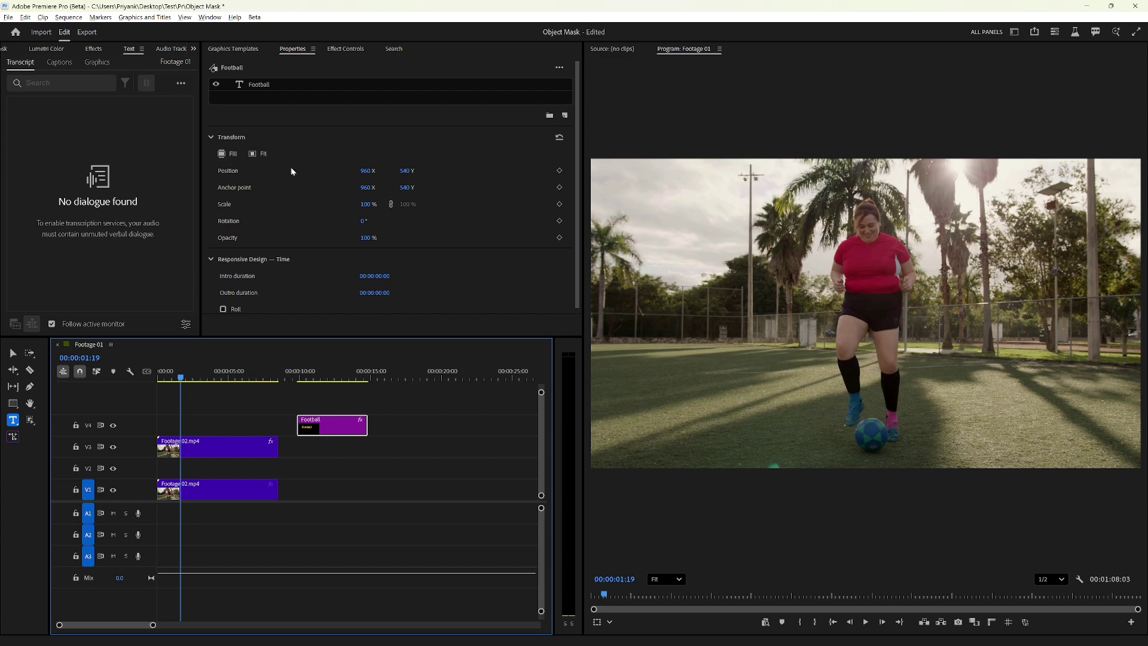
click(13, 353)
click(206, 447)
click(188, 494)
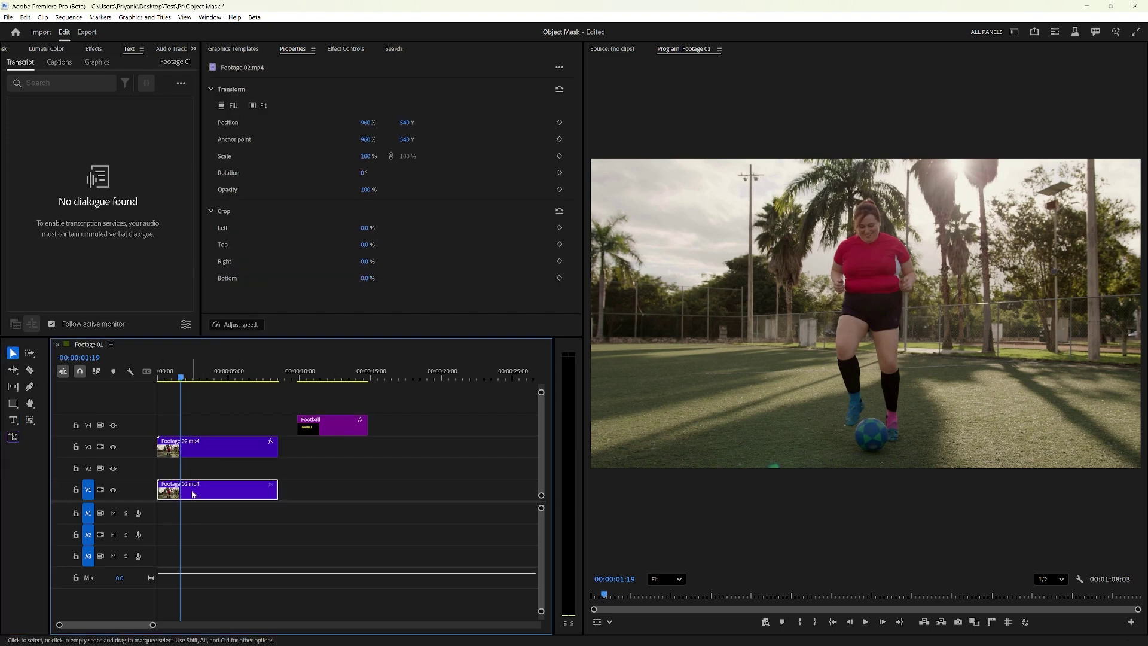
click(346, 48)
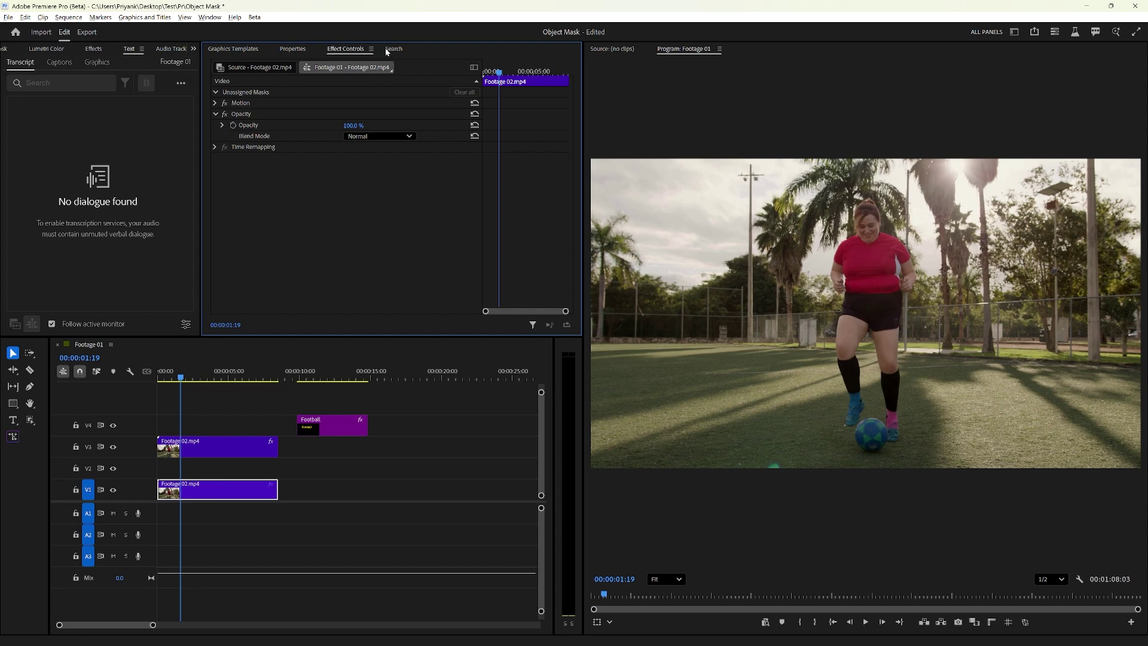
Step: Pick the Object Mask Tool from the mask tool flyout to outline the player
click(30, 419)
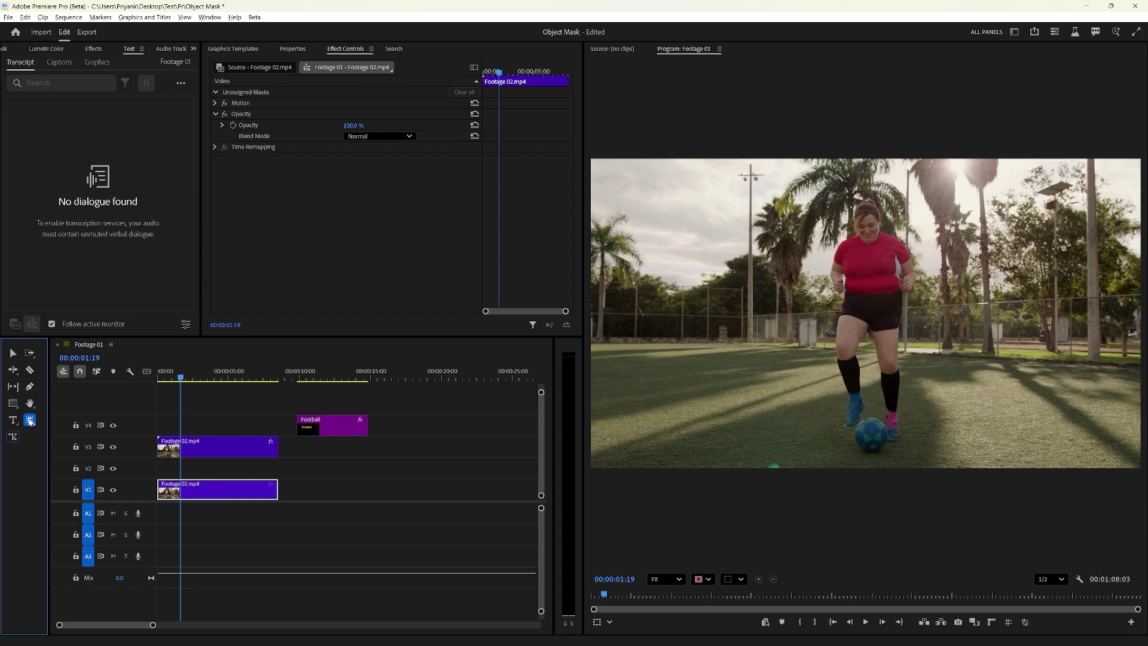
click(30, 420)
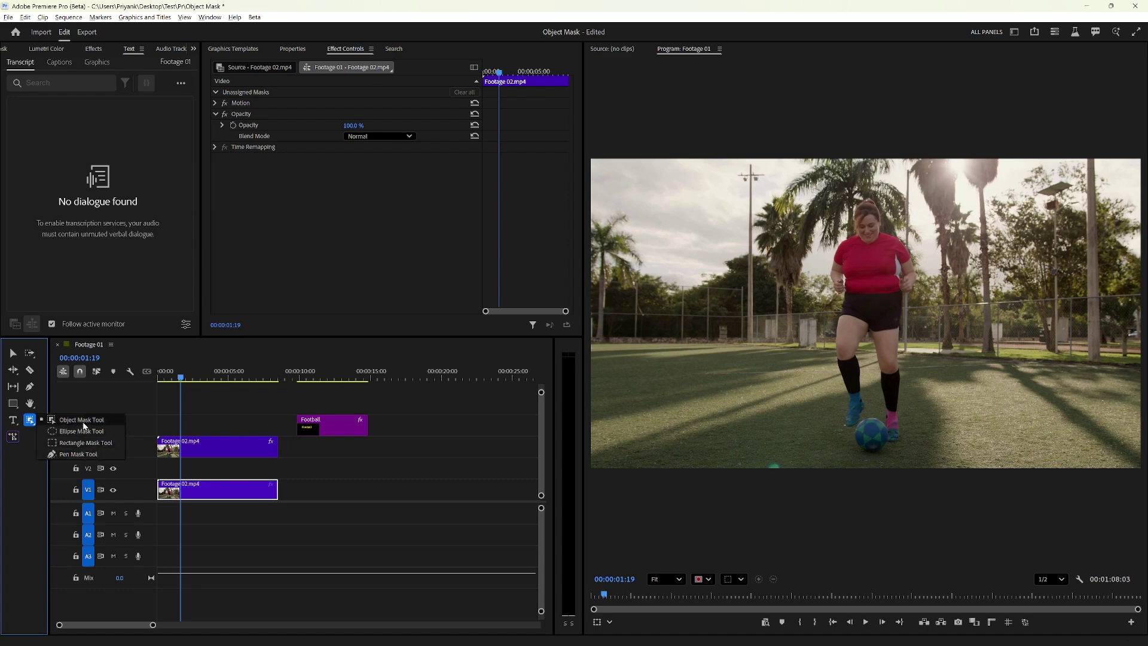
click(84, 426)
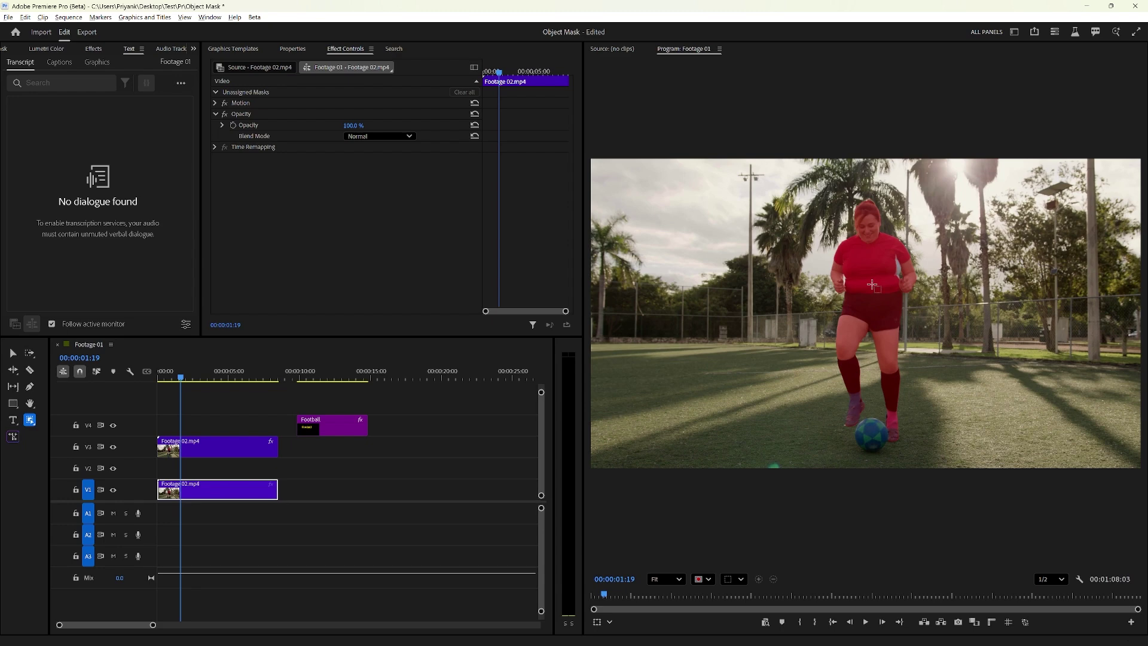
click(871, 303)
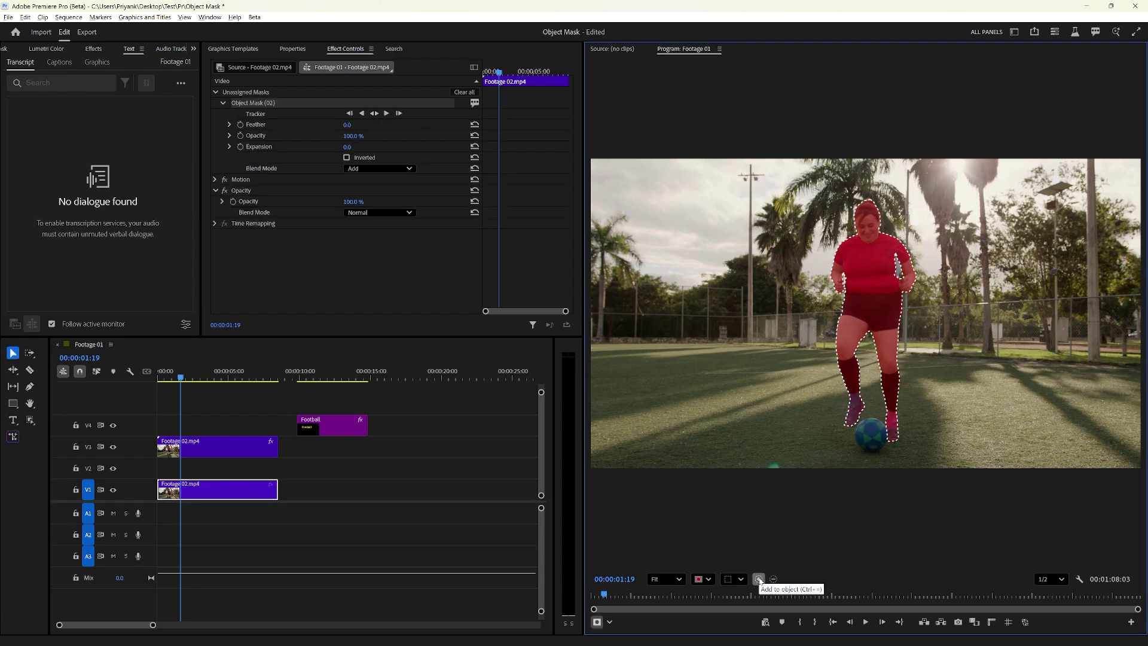
click(758, 579)
click(870, 437)
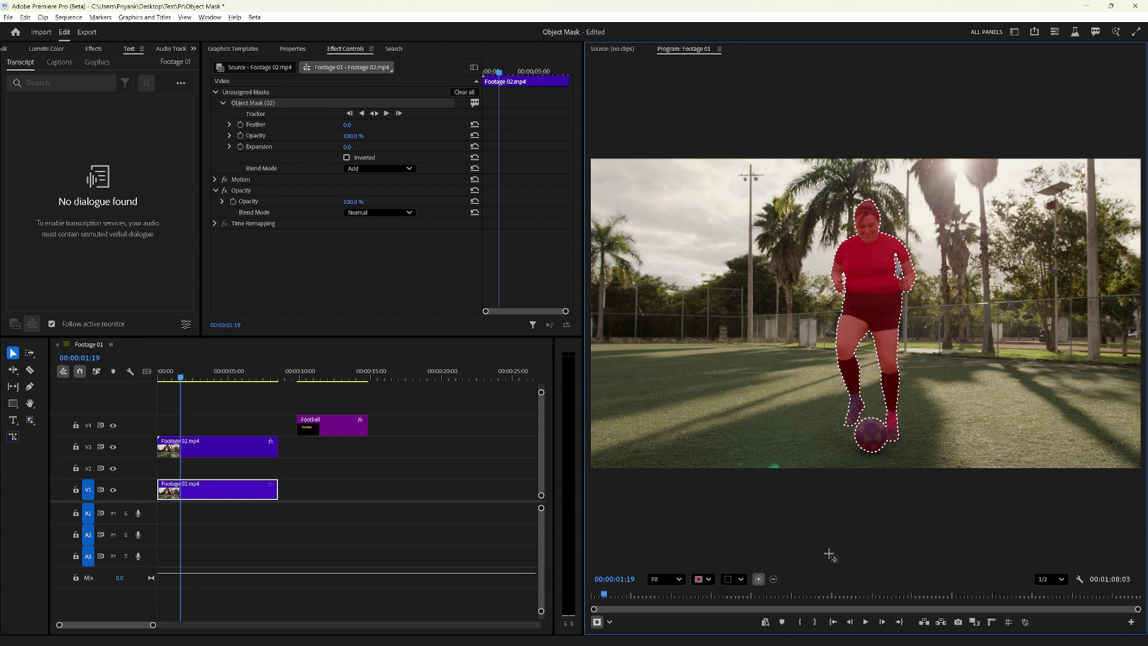
click(774, 579)
click(868, 422)
click(741, 579)
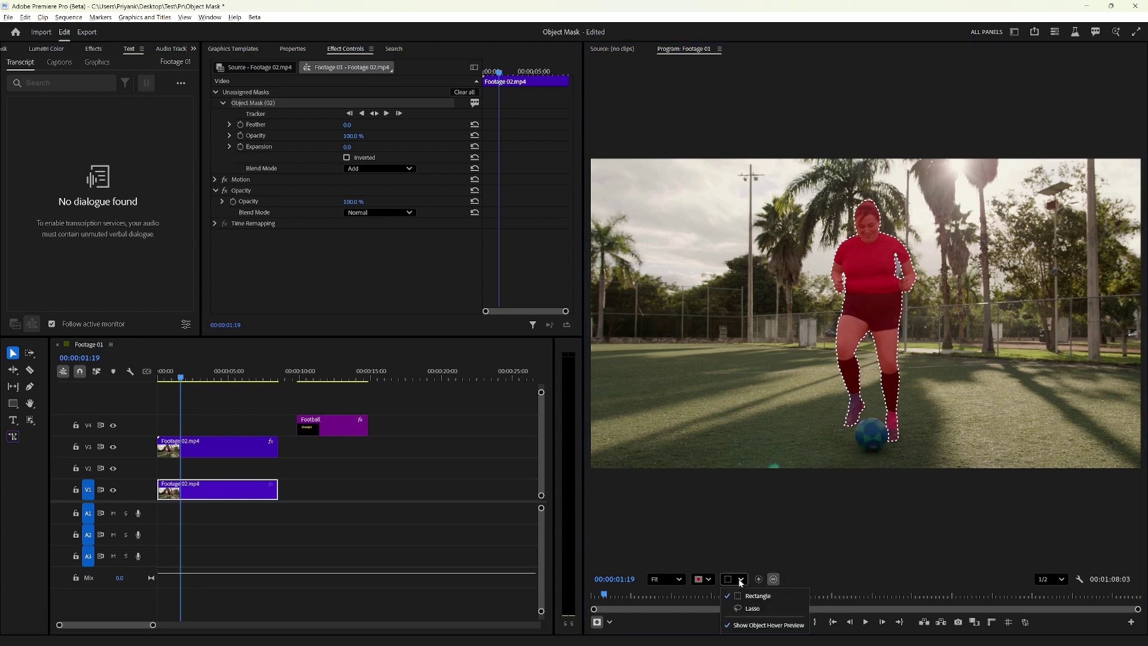
click(753, 608)
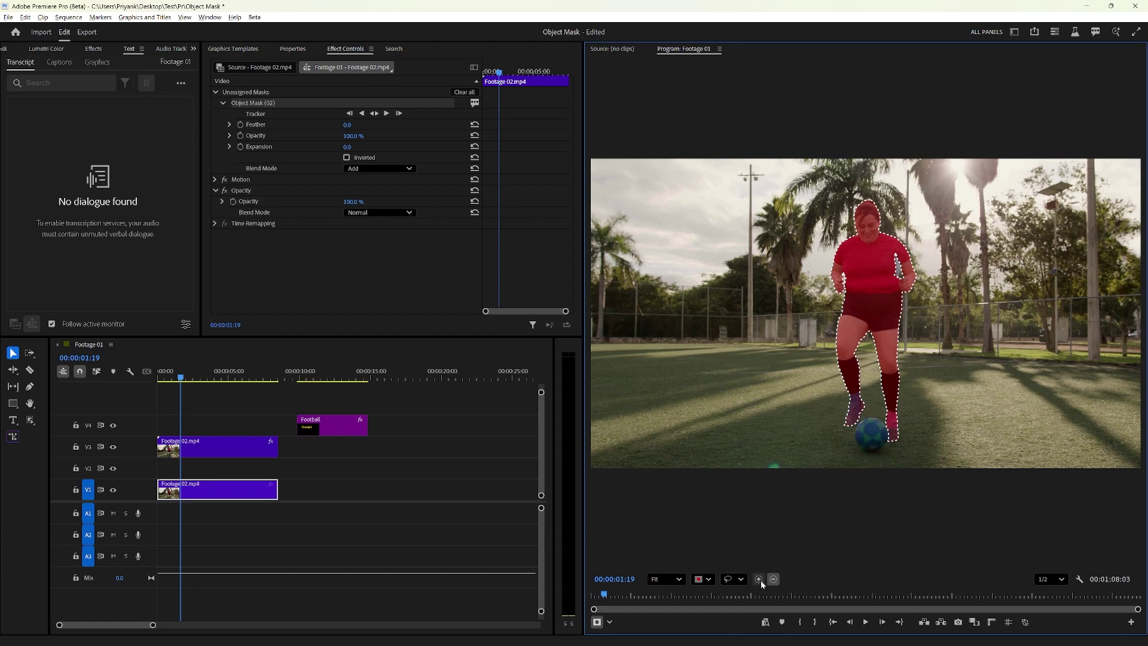
click(740, 578)
click(743, 598)
click(740, 579)
click(743, 610)
click(741, 581)
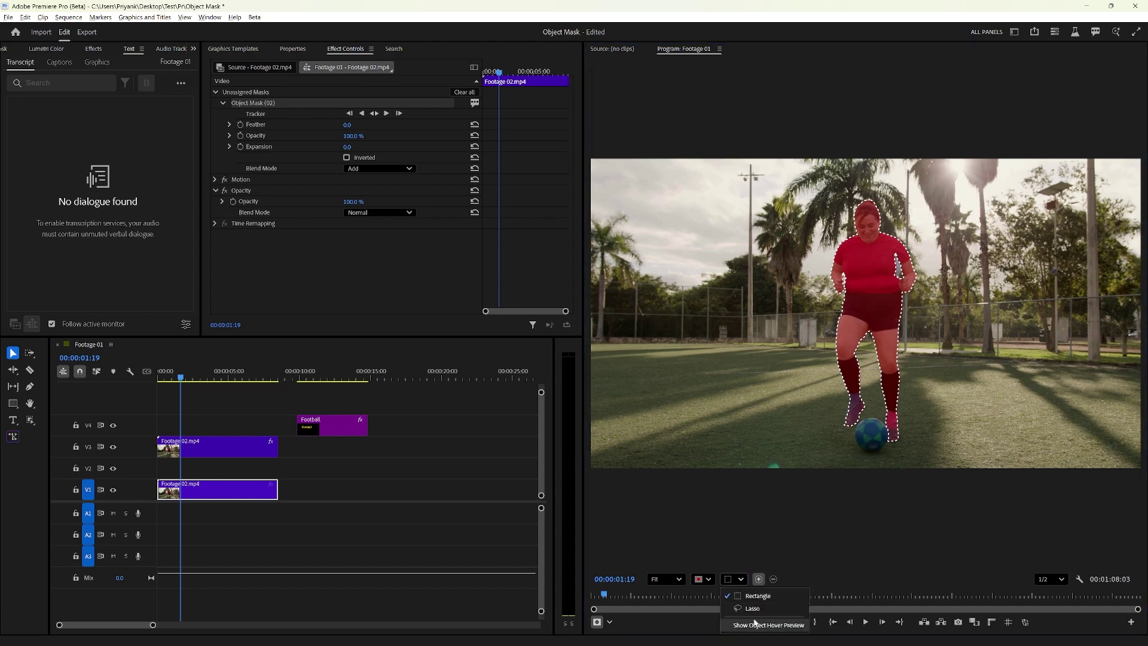
click(767, 607)
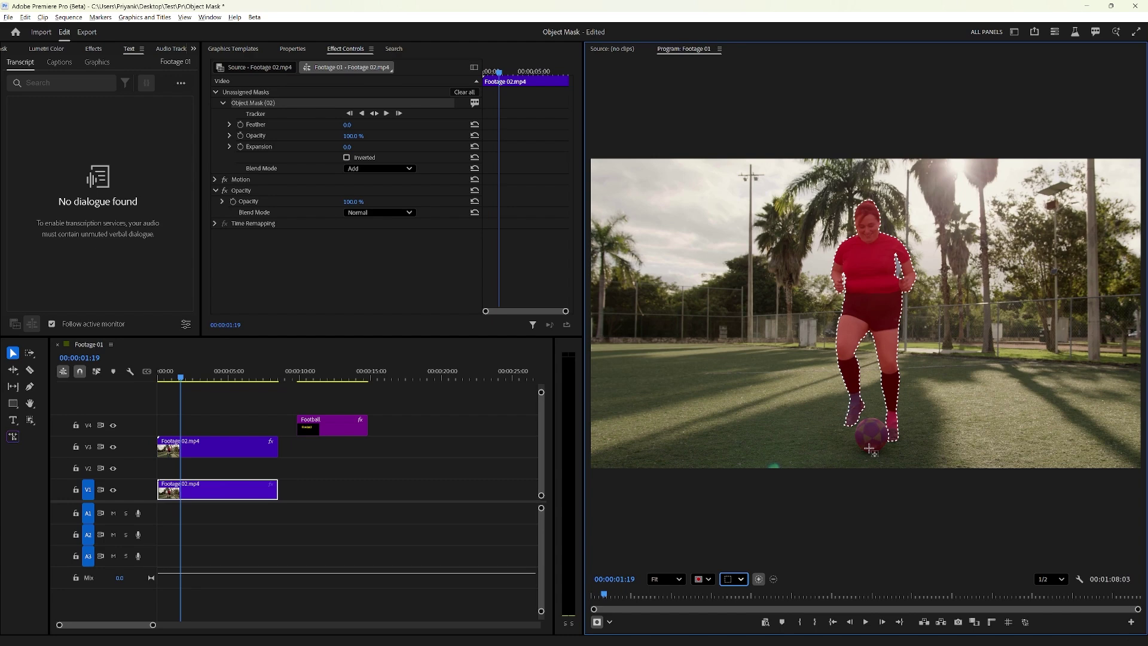
click(703, 579)
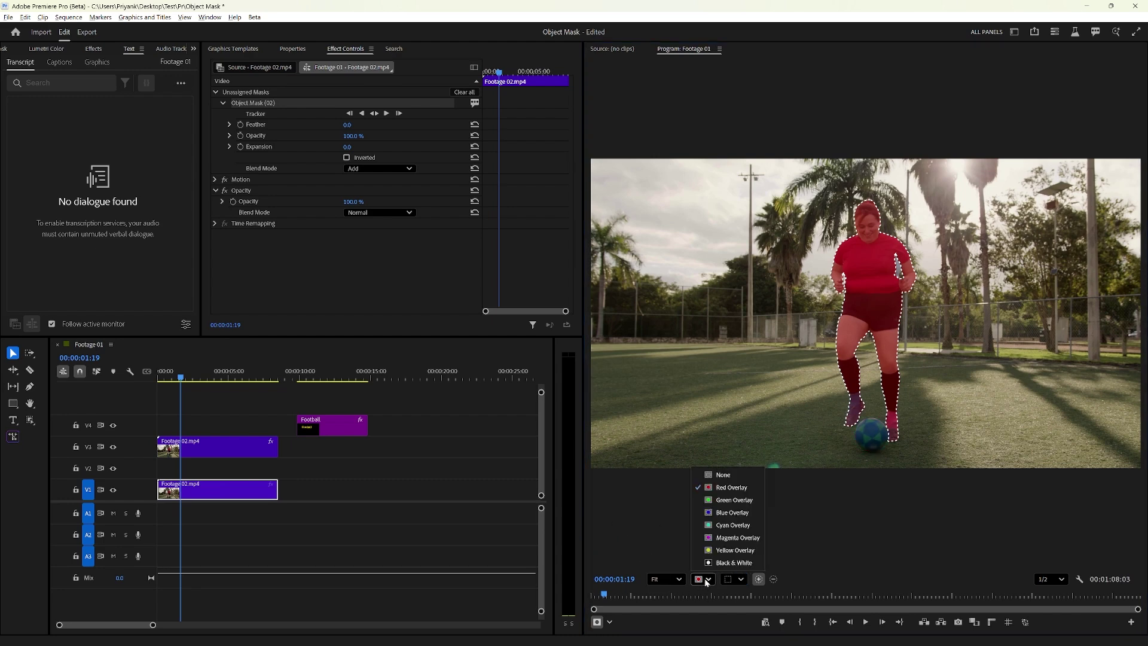
click(730, 501)
click(703, 578)
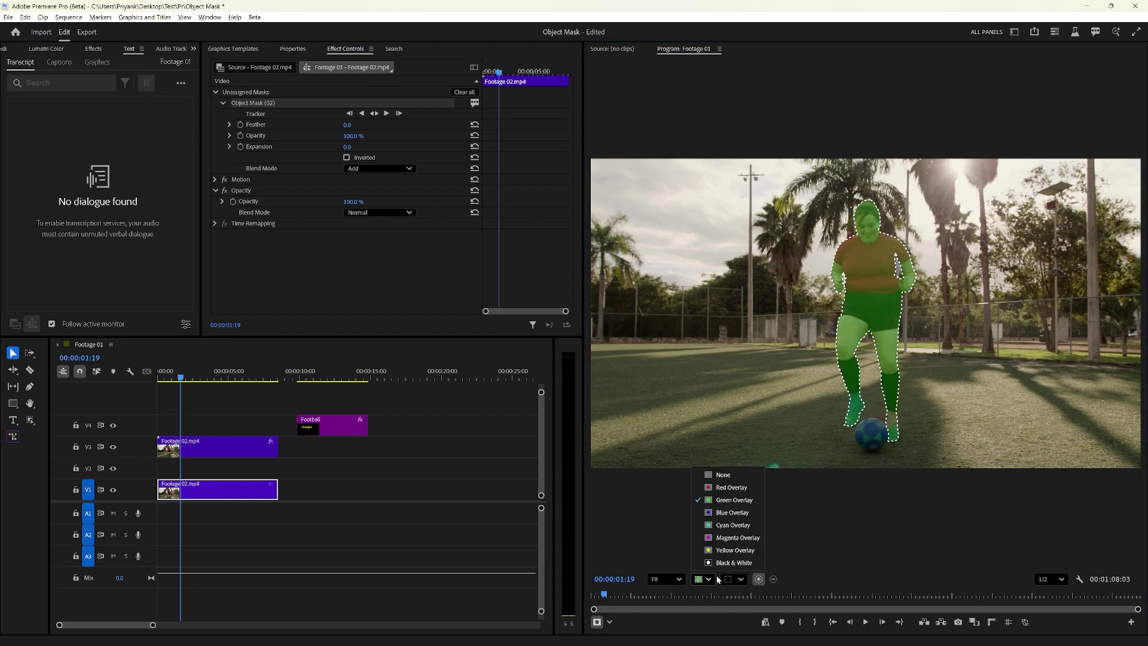
click(734, 563)
click(704, 579)
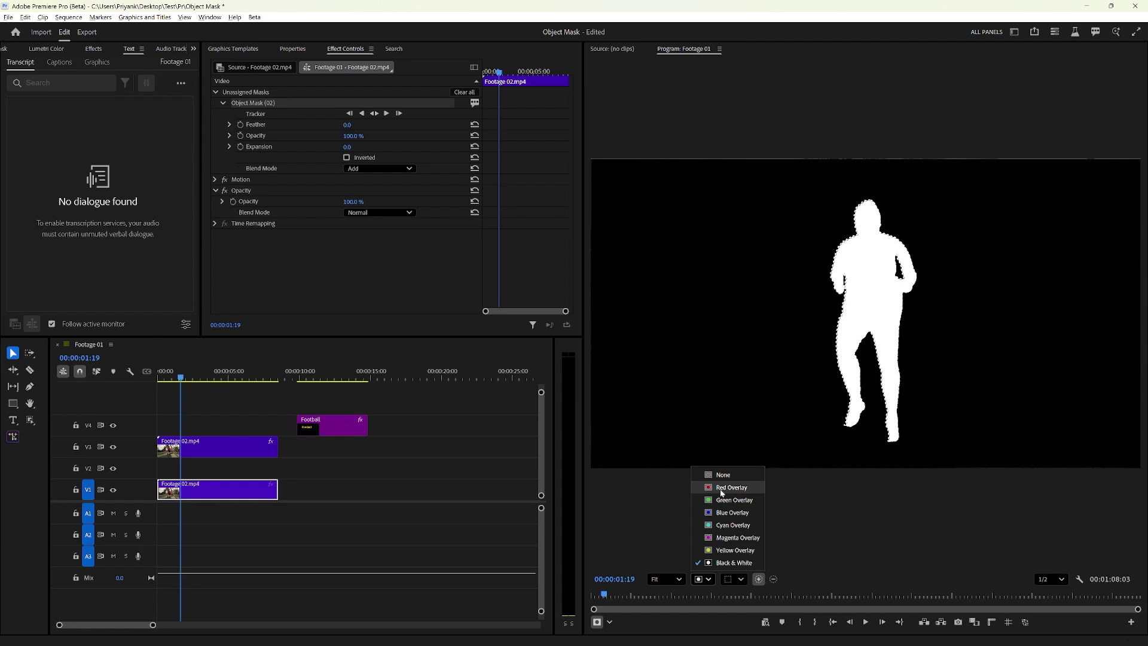
click(722, 491)
click(225, 480)
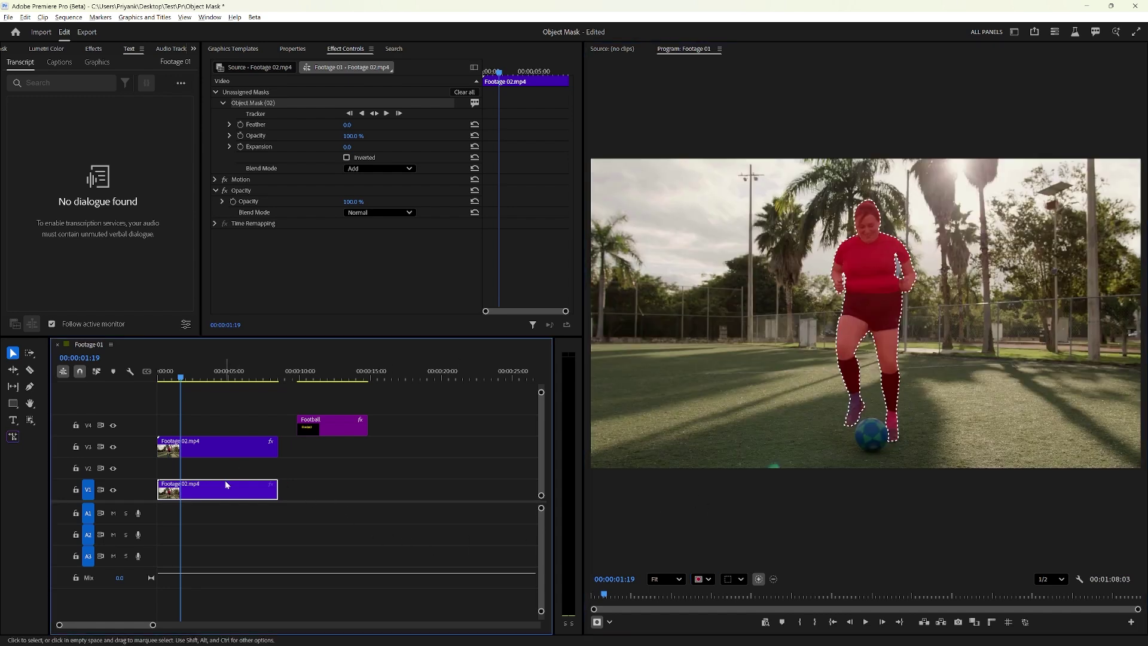
Step: Track Object Mask (02) forward and backward through the clip, stopping near the end
click(373, 113)
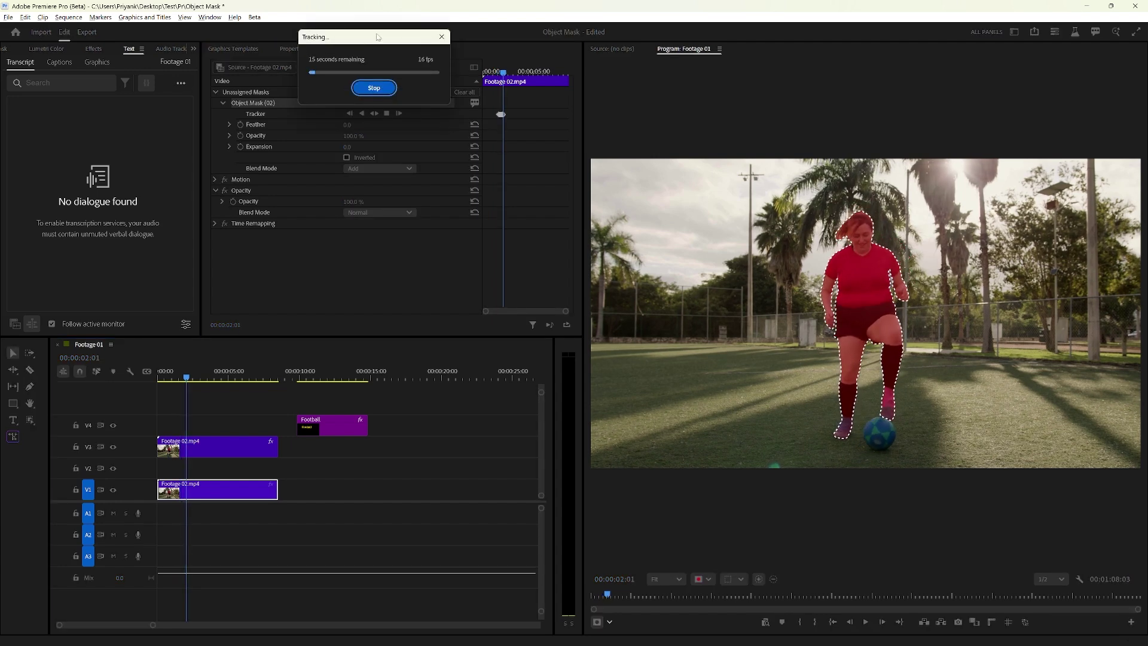
drag(377, 37, 441, 233)
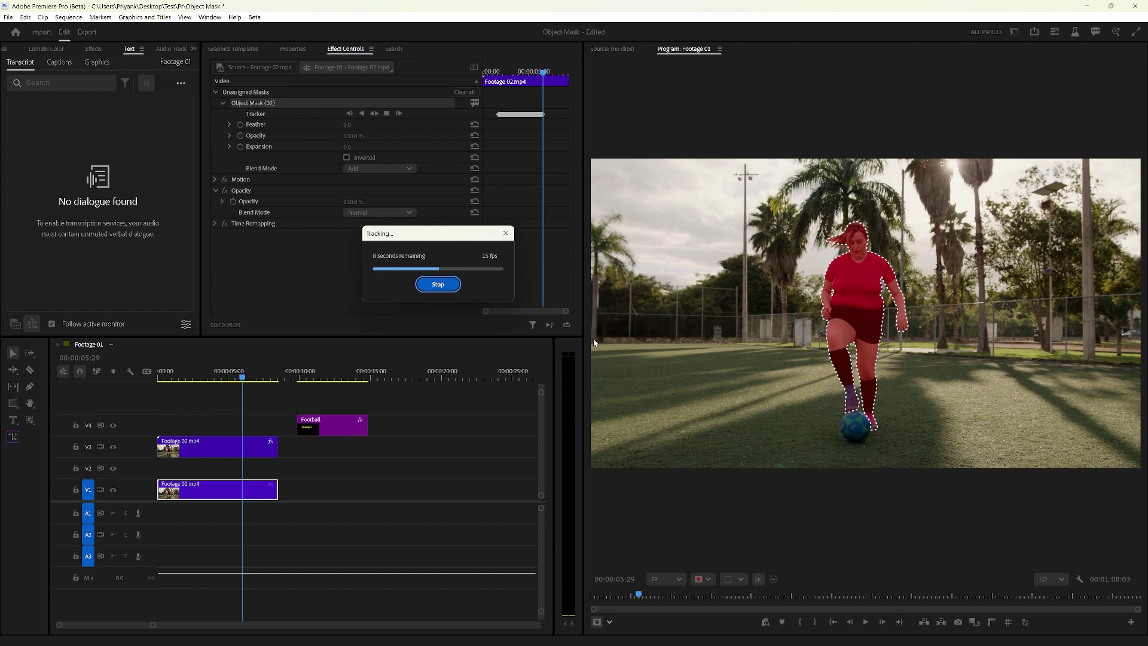
click(452, 285)
Step: Delete the extra Object Mask (02) from the Footage 02 clip
click(228, 446)
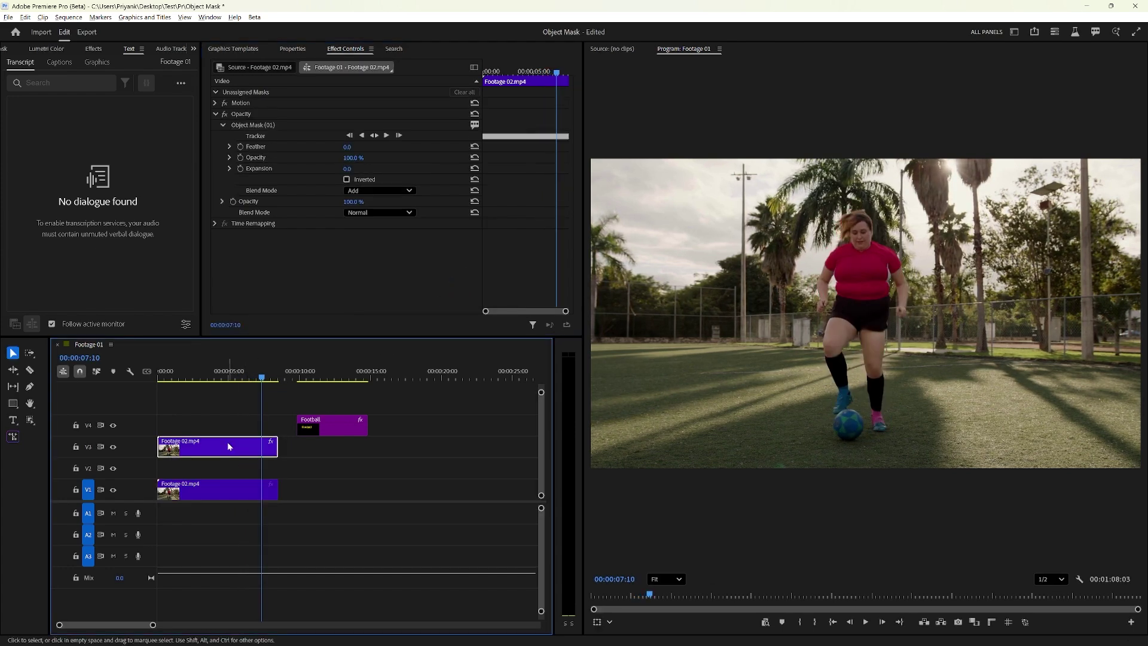
click(228, 489)
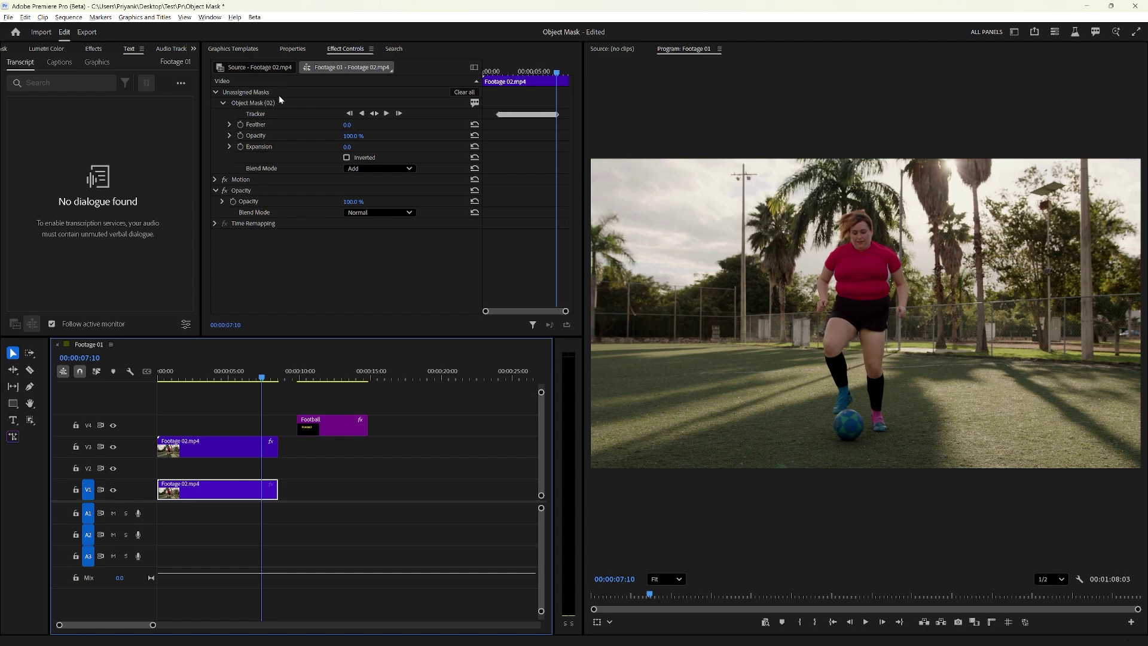
click(285, 98)
key(Delete)
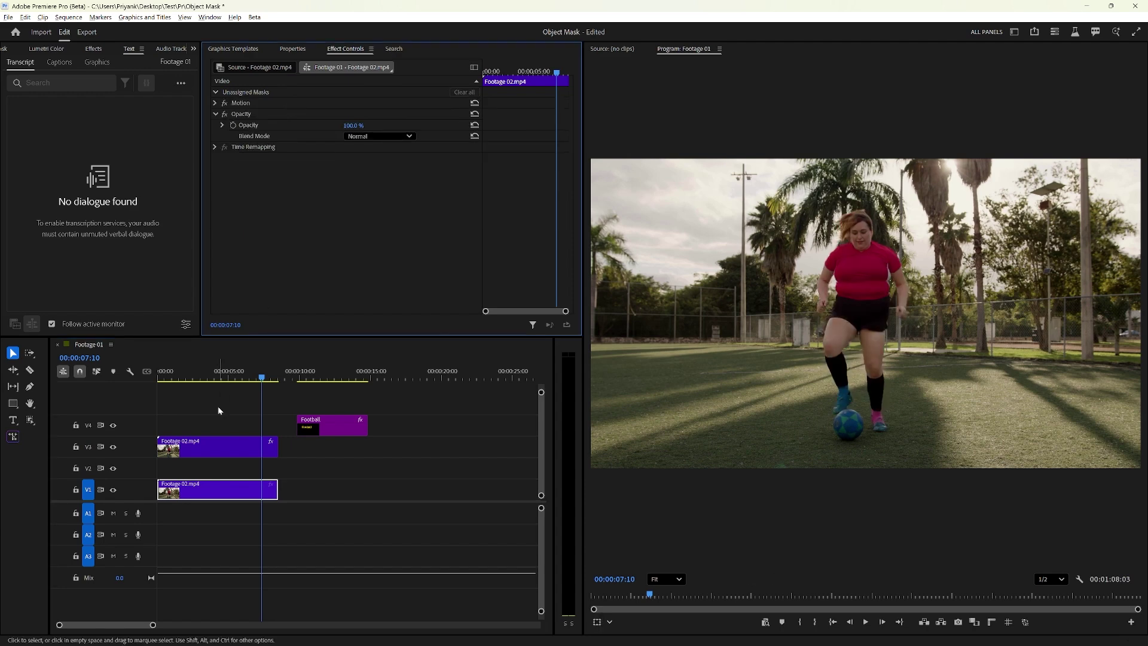
Step: At frame 00:00:03:02, select Object Mask (01) on the upper clip and drag it toward Unassigned Masks
click(232, 375)
drag(232, 374, 204, 369)
click(204, 446)
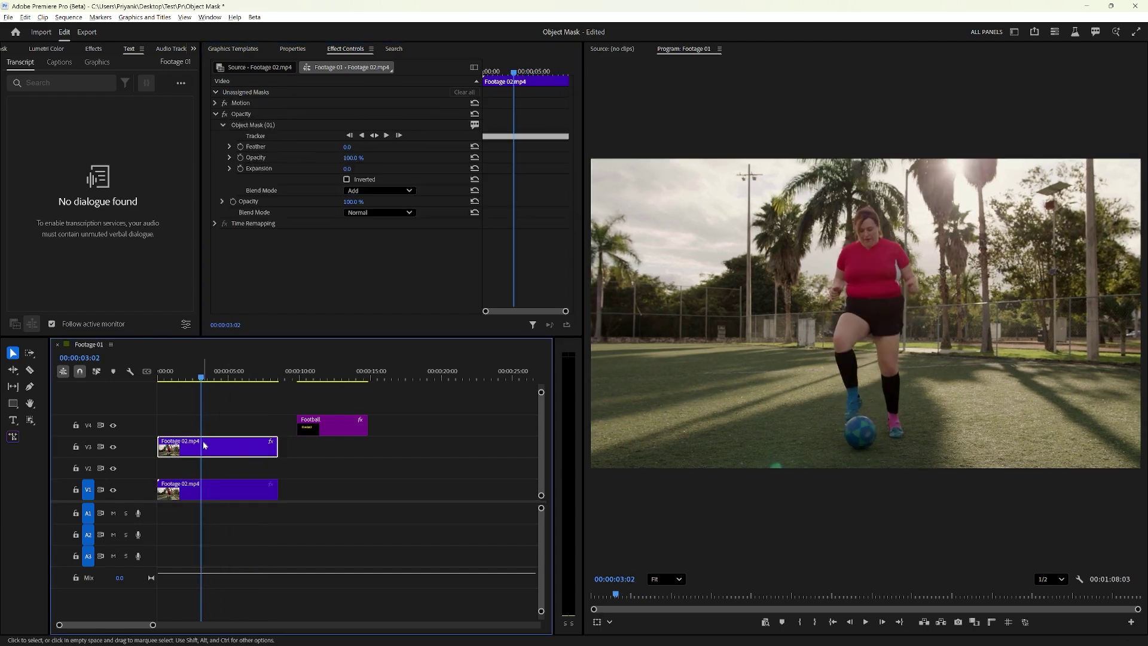
click(246, 126)
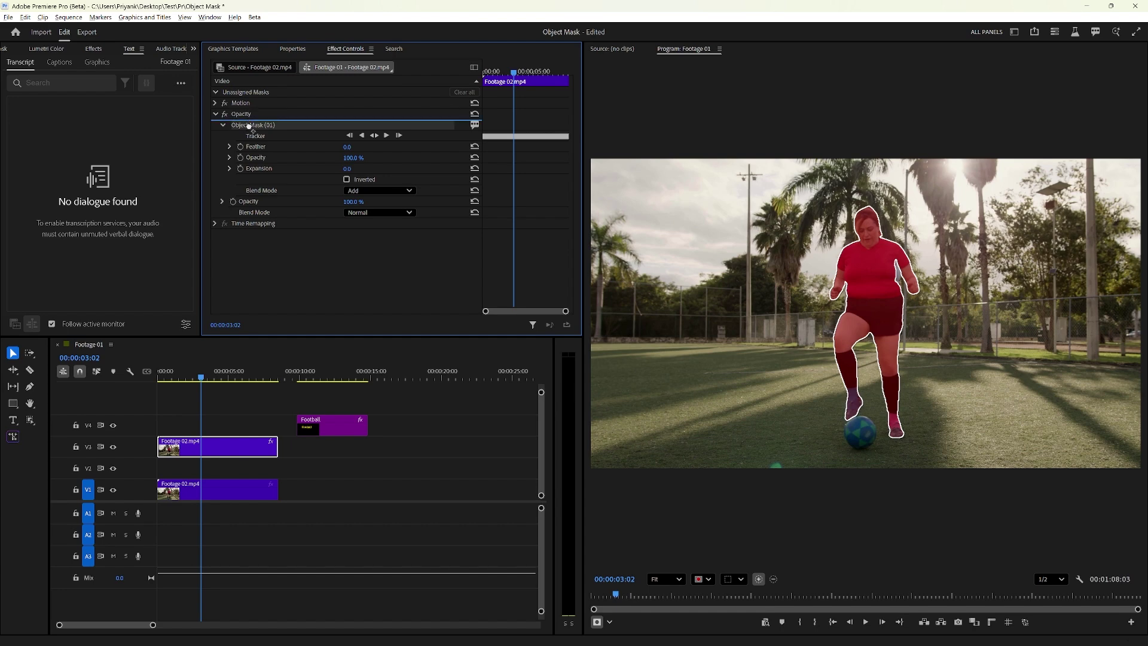
click(216, 115)
click(215, 115)
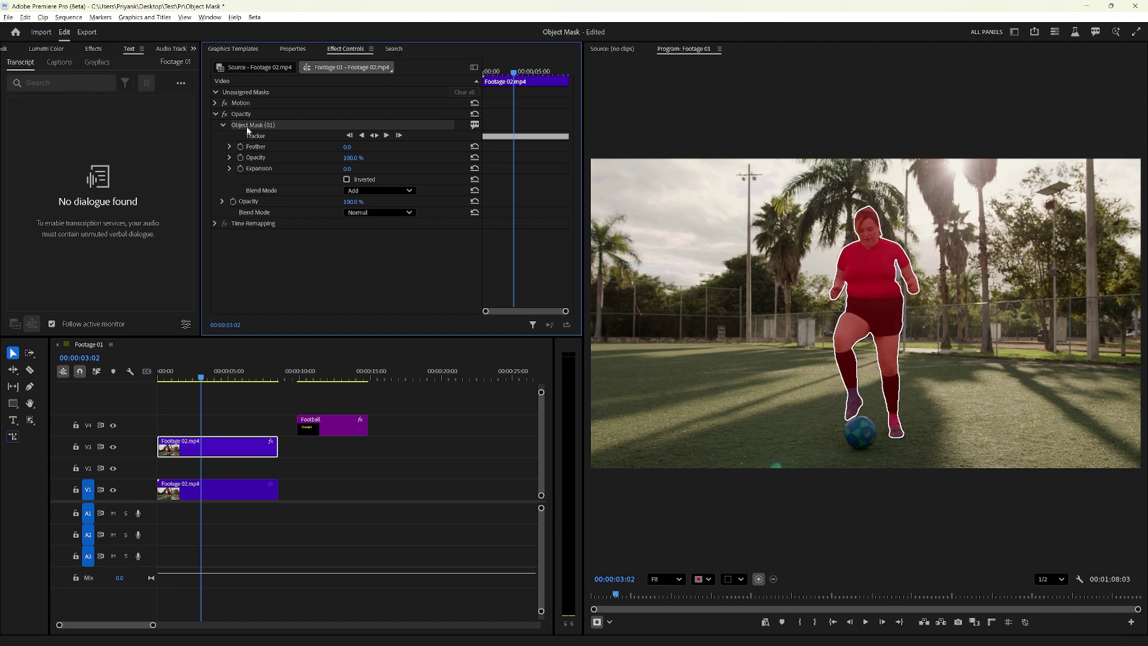
click(245, 113)
click(234, 124)
drag(246, 103, 246, 202)
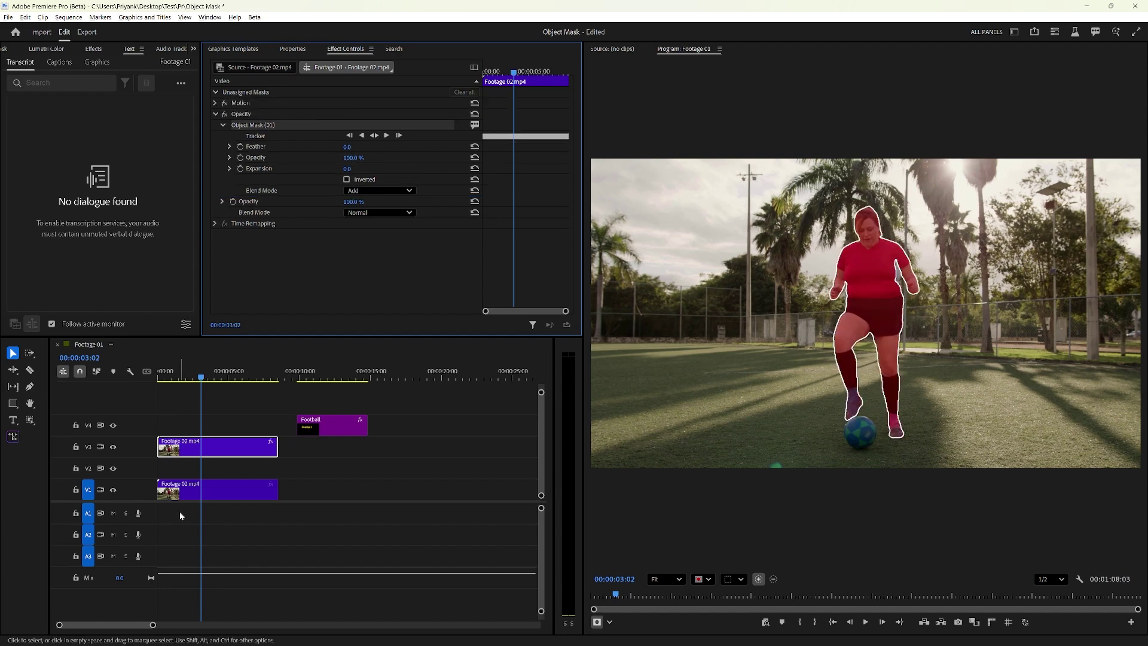
Step: Disable the lower Footage 02 clip on V1 with Shift+E
click(241, 489)
key(shift+e)
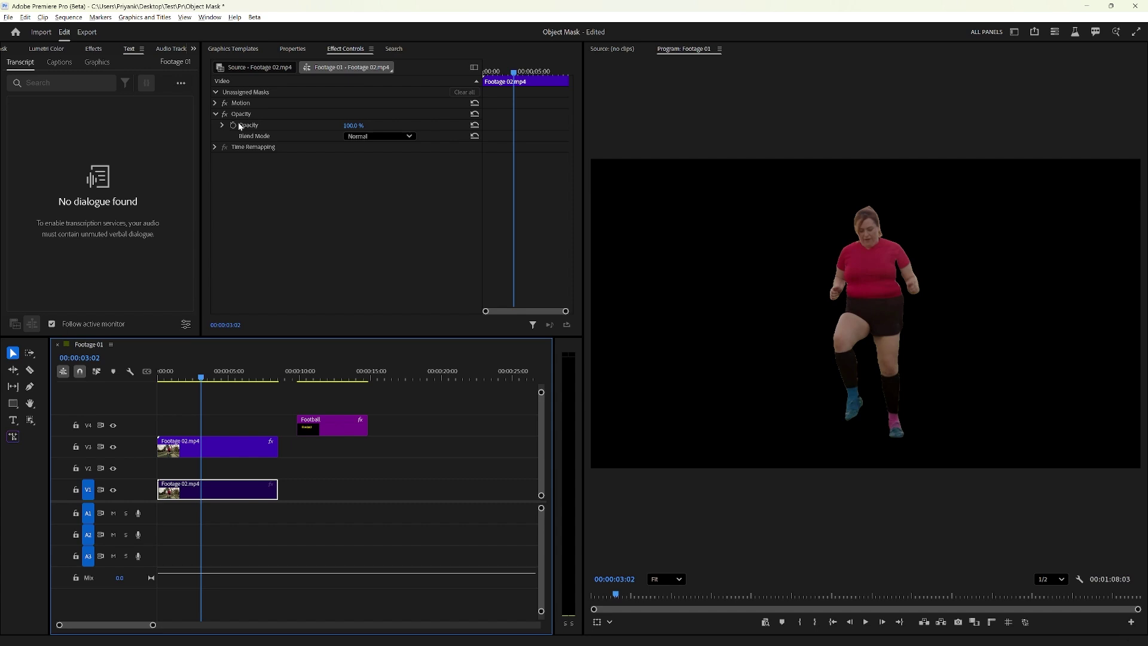
click(217, 93)
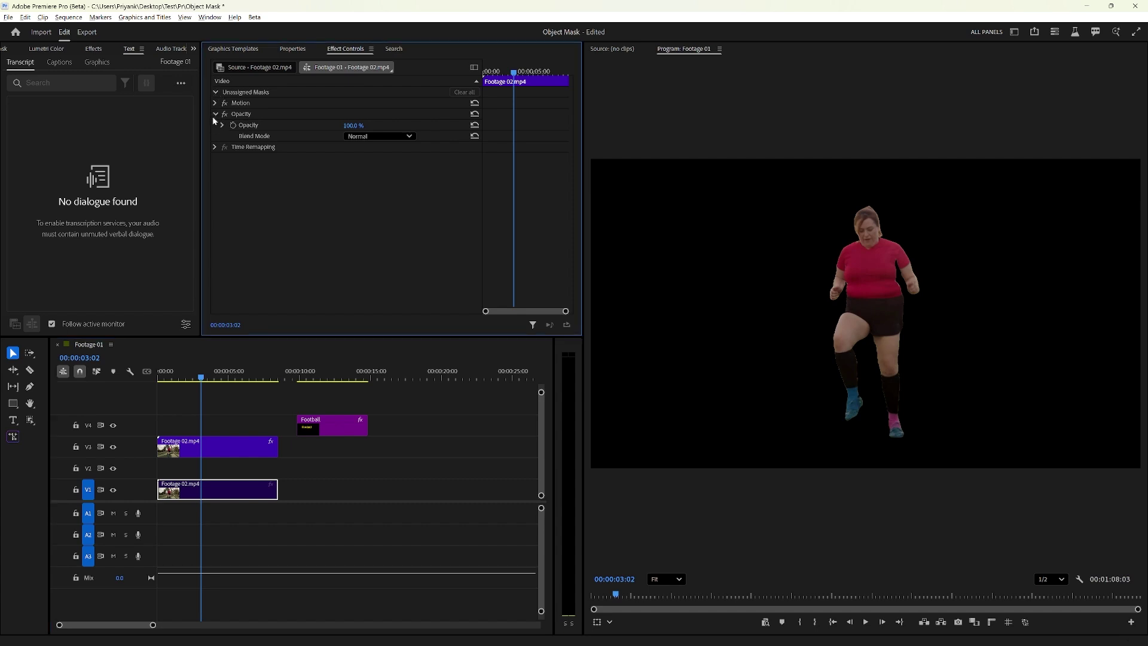
Step: Move Object Mask (01) to Unassigned Masks, test Inverted and Subtract, and leave blend mode on Add
click(204, 441)
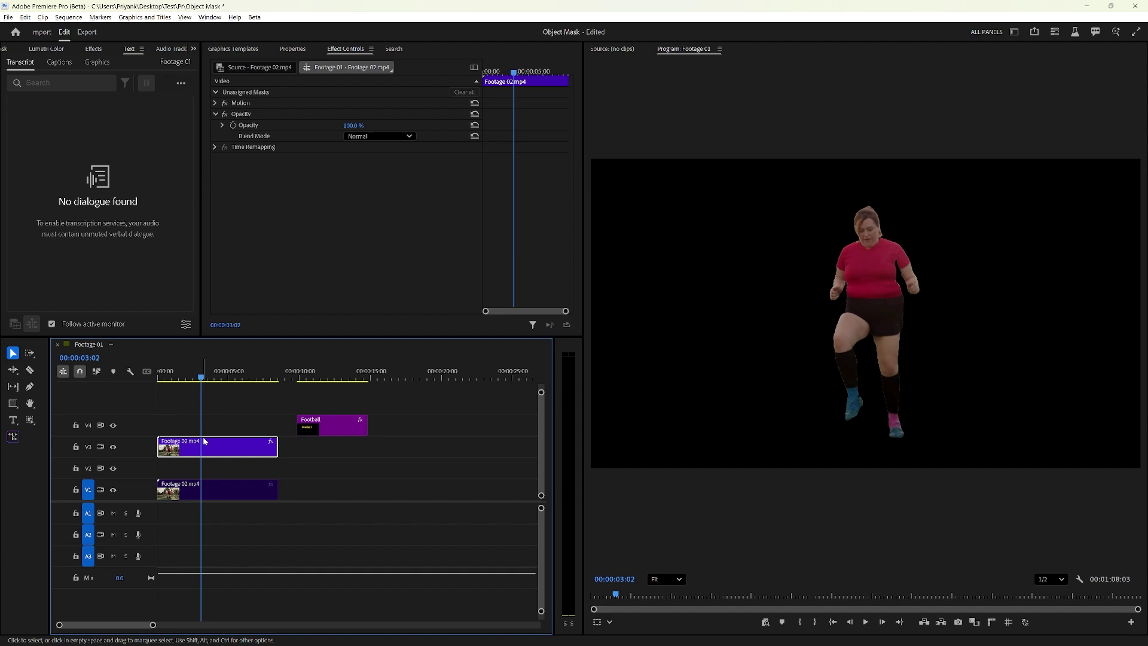
drag(252, 128, 257, 201)
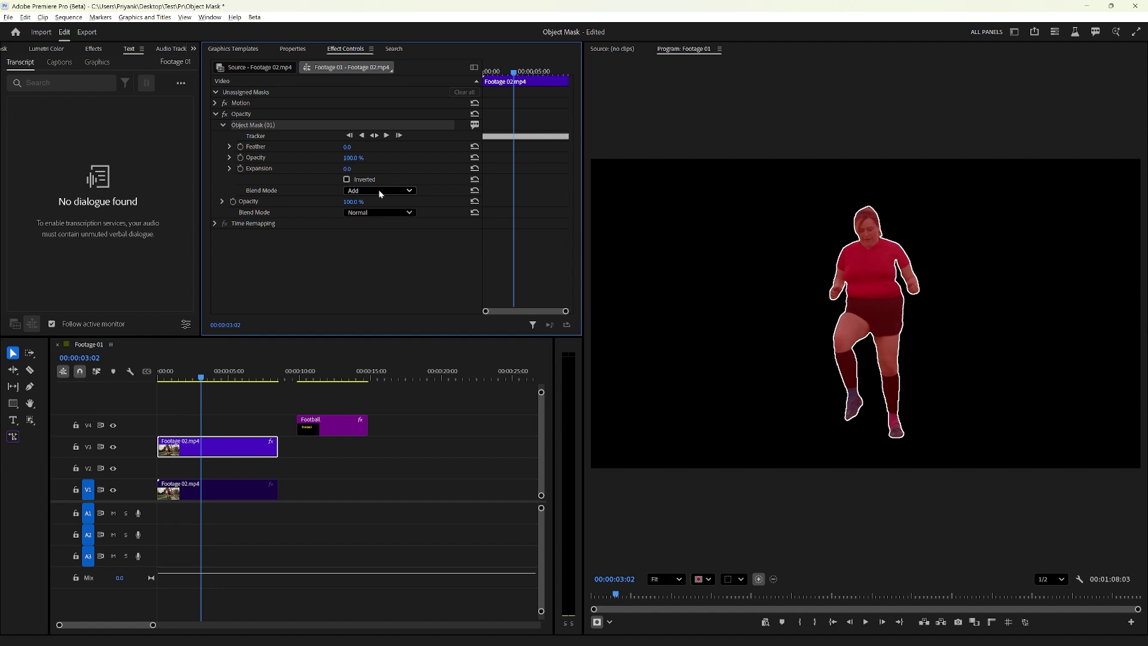
click(347, 179)
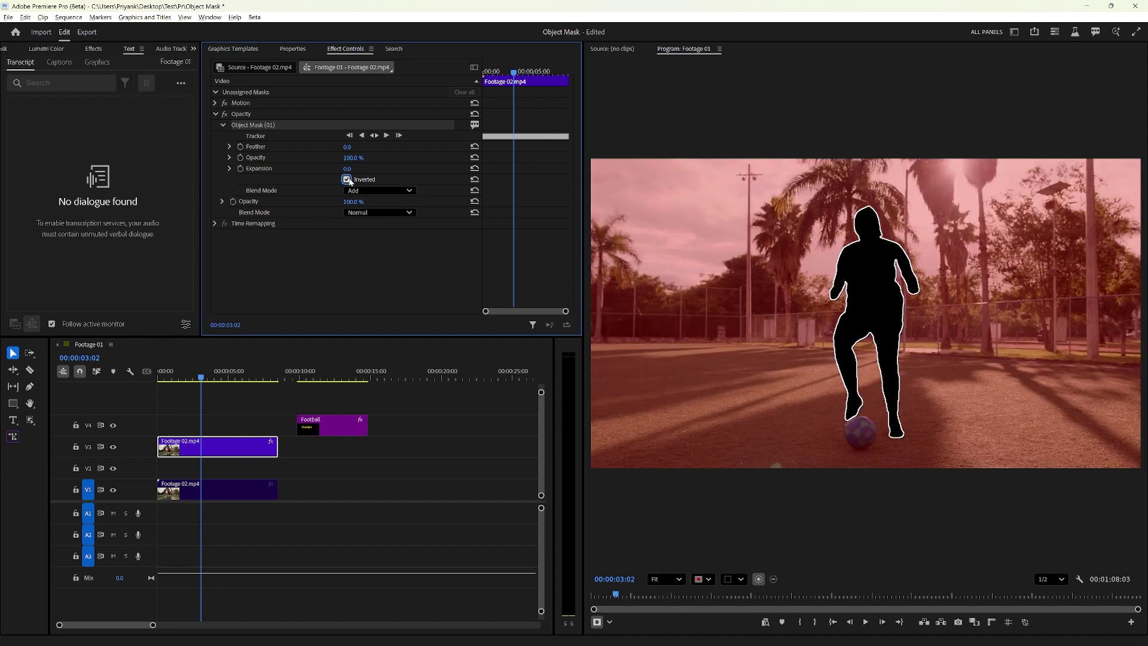
click(347, 179)
click(354, 190)
click(367, 204)
click(369, 193)
click(375, 200)
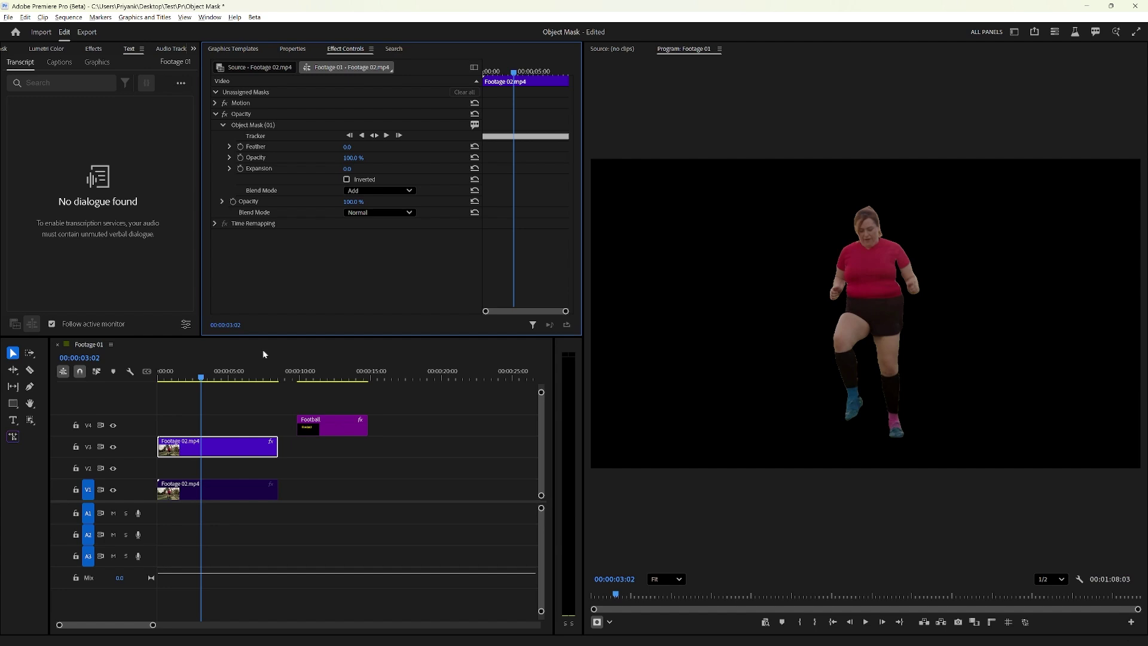
Step: Move the Football title from V4 down onto track V2 and preview it from the start
drag(201, 377, 152, 378)
click(206, 497)
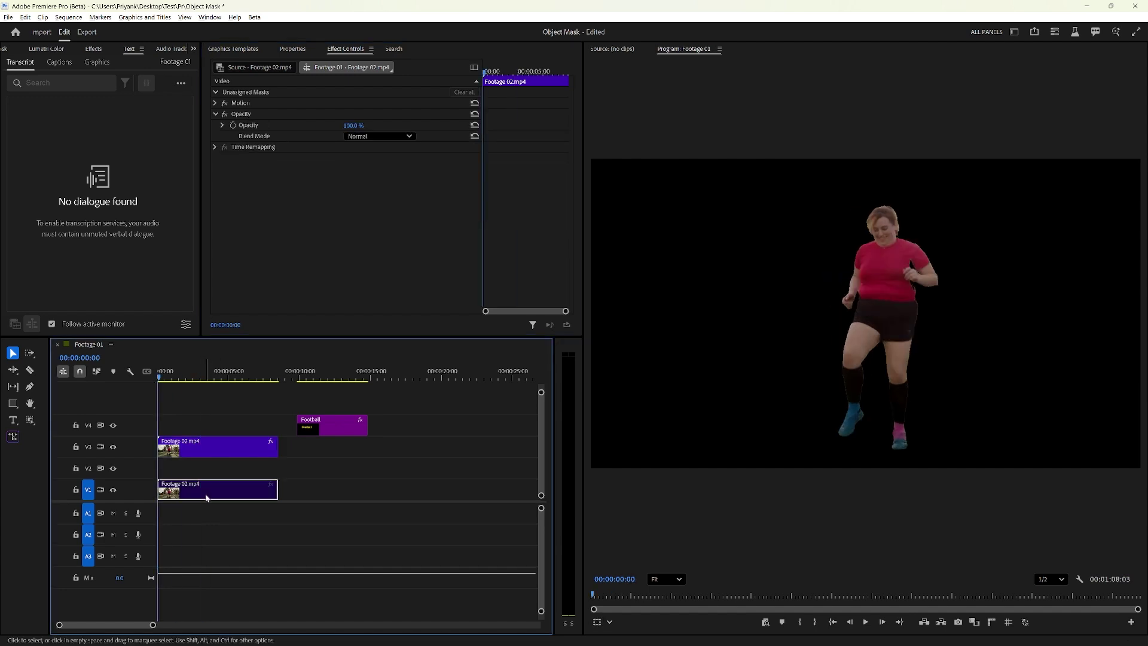
drag(335, 425, 196, 466)
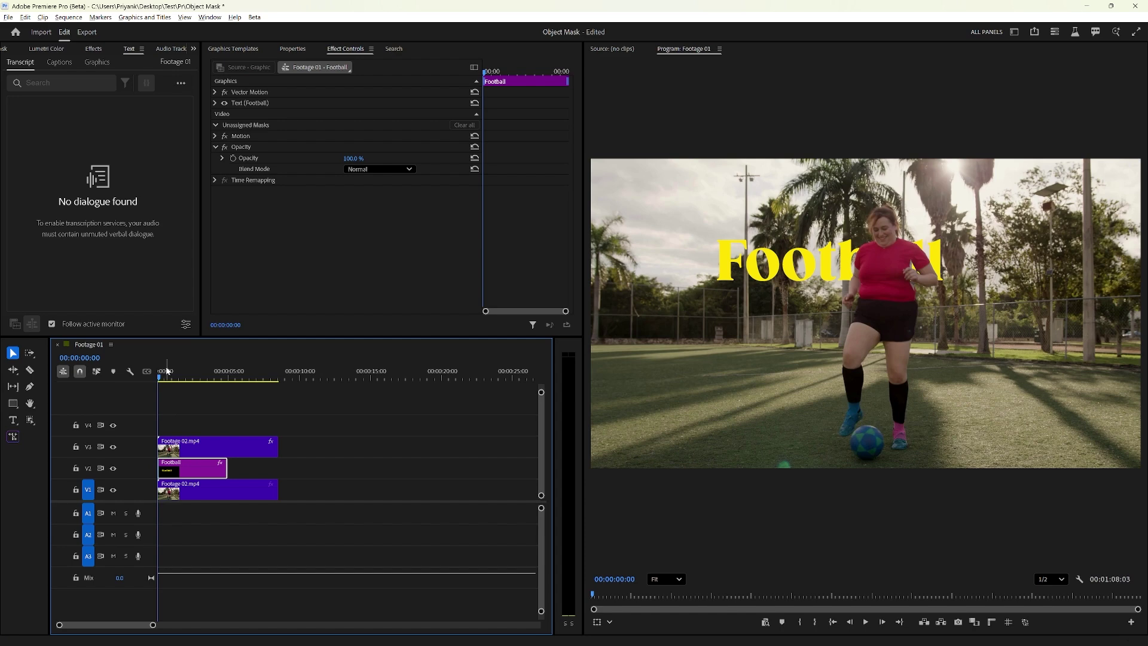
key(space)
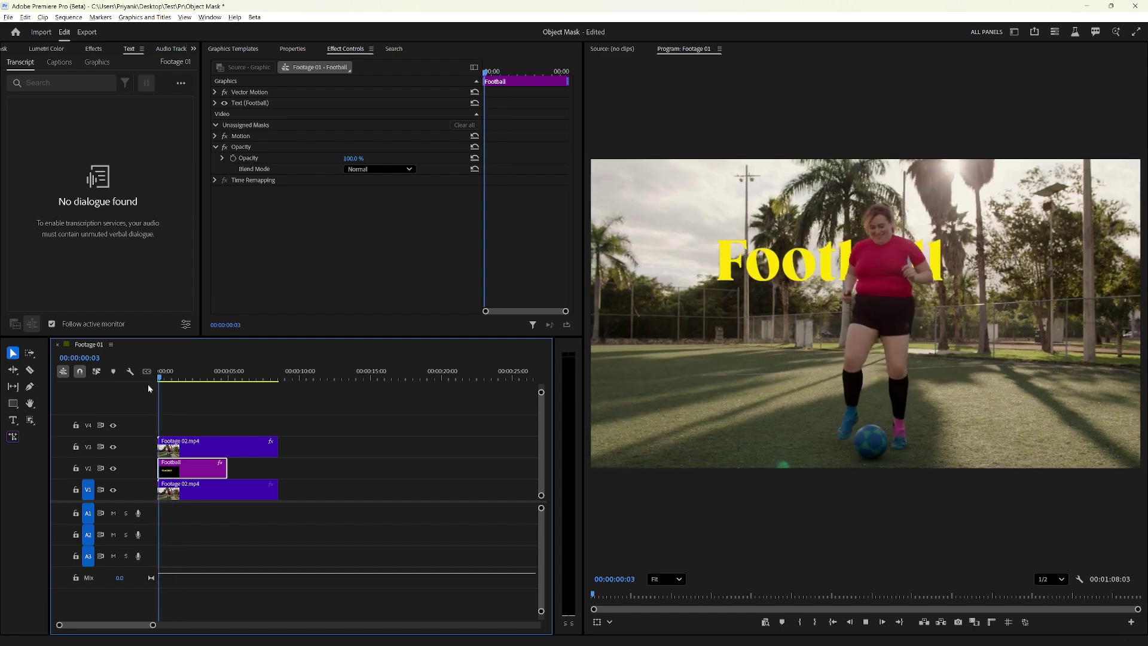
key(space)
Step: Set playback resolution to Full and extend the Football title to the footage's full length
click(1051, 578)
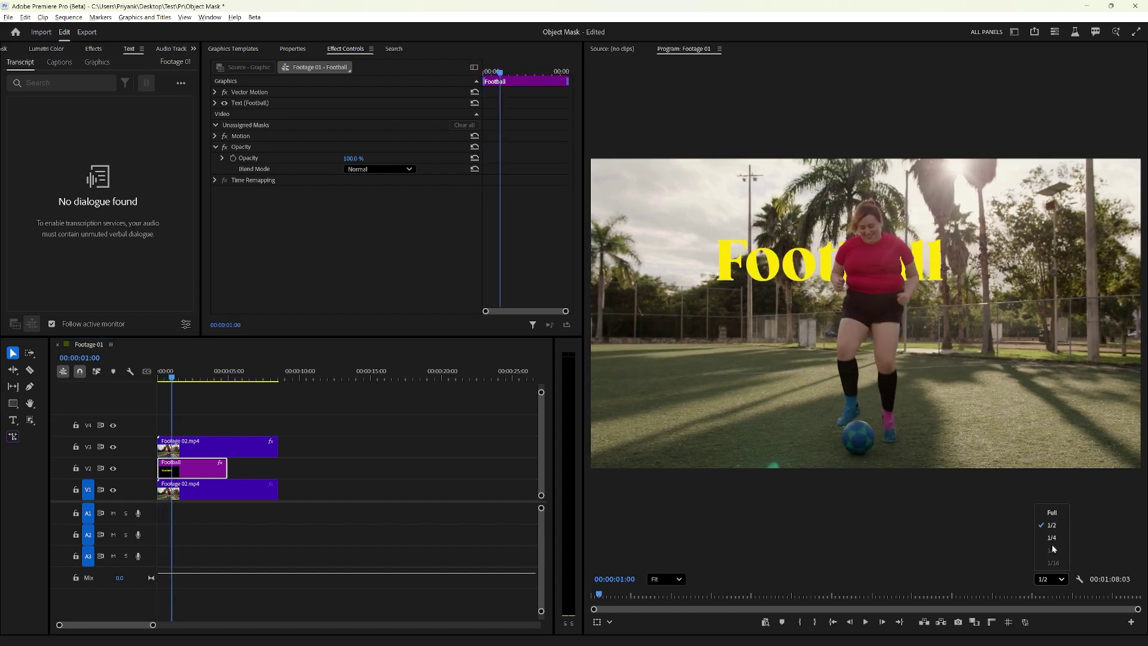
click(1055, 511)
key(space)
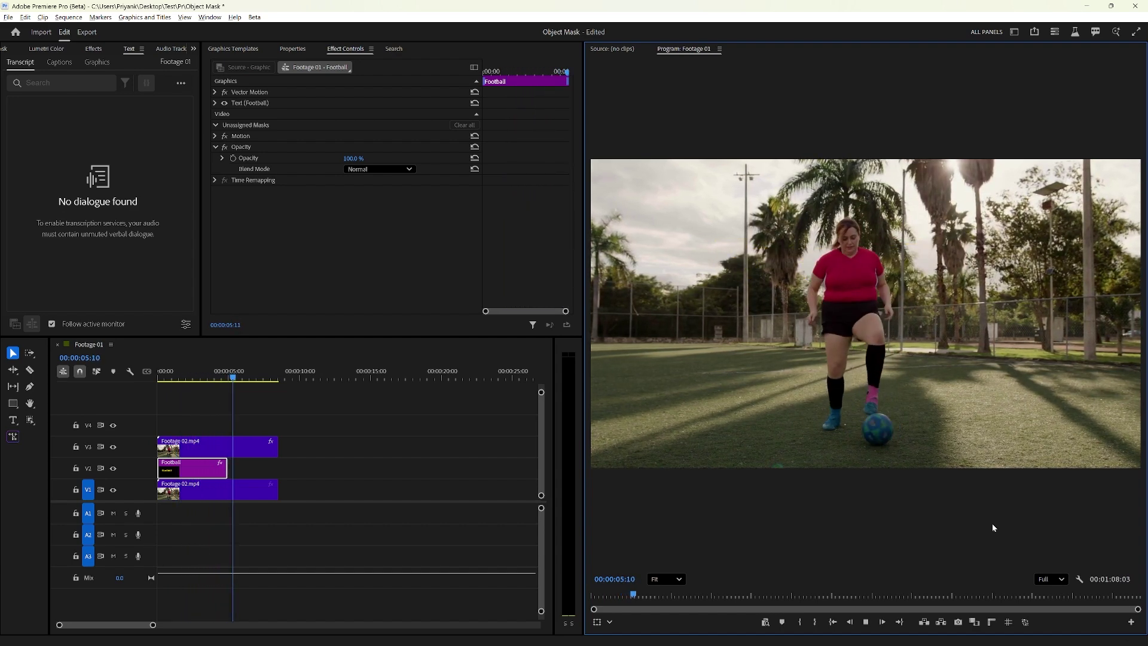
key(space)
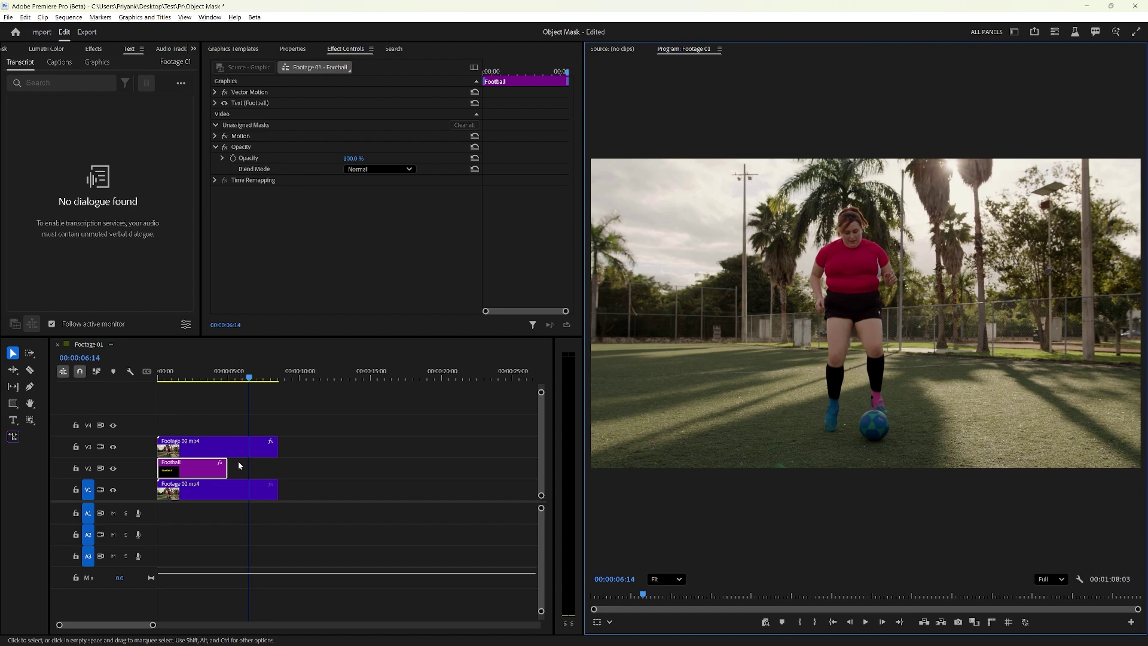
drag(228, 465, 274, 465)
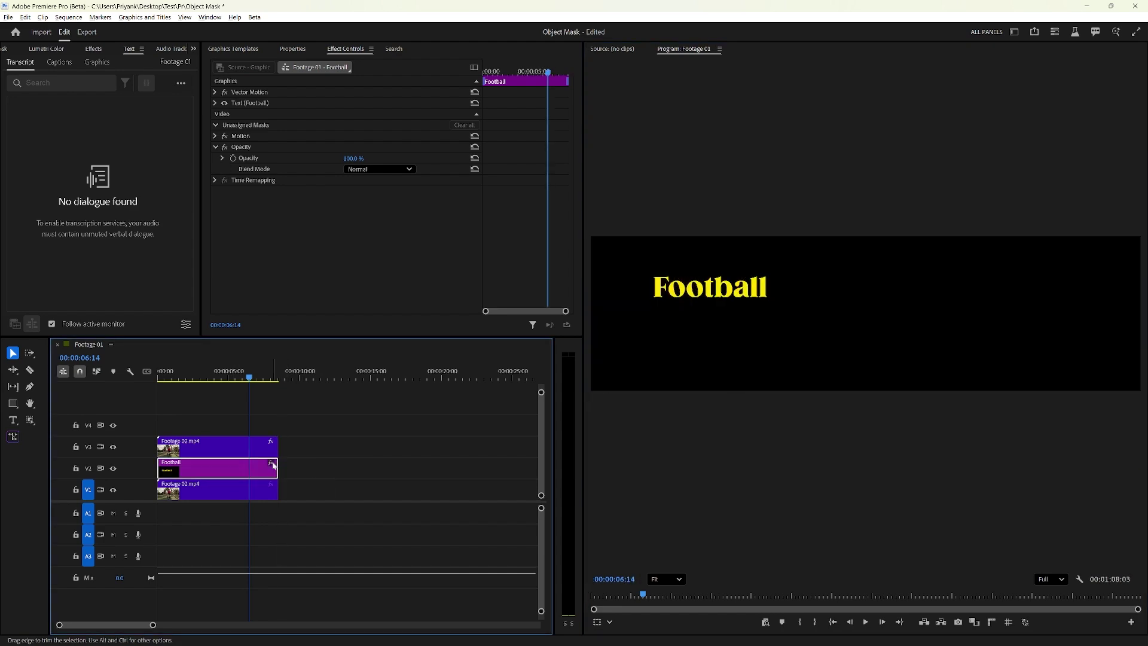
click(258, 449)
drag(249, 375, 228, 375)
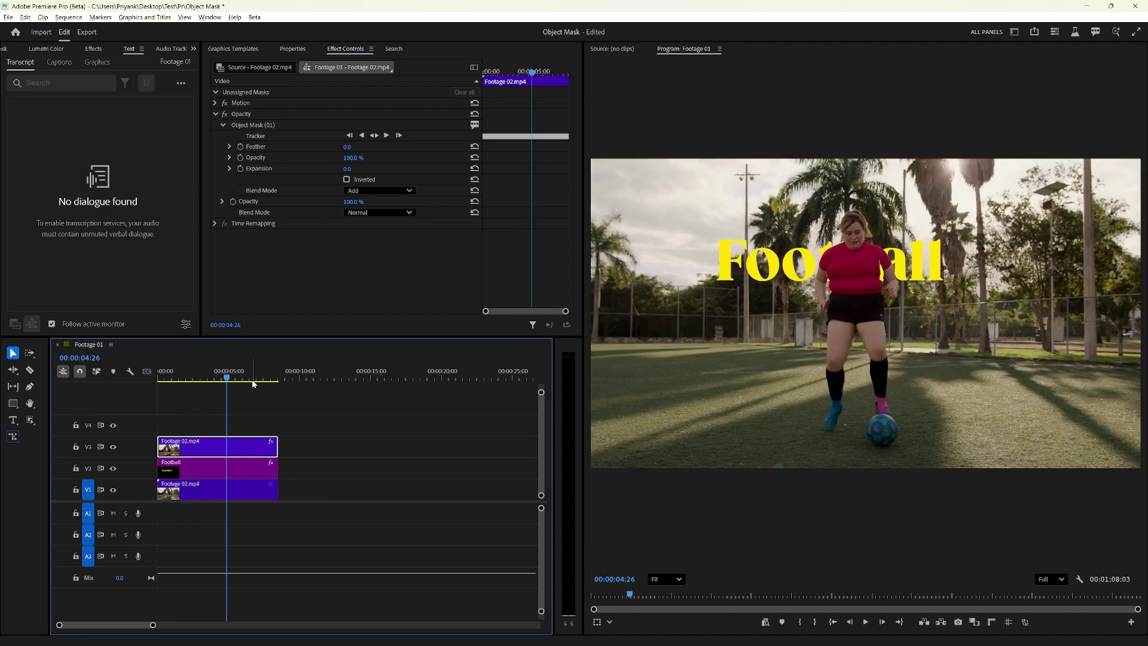
Step: Display Opacity: Object Mask (01) in the Program monitor and track it forward and backward
click(609, 622)
click(652, 606)
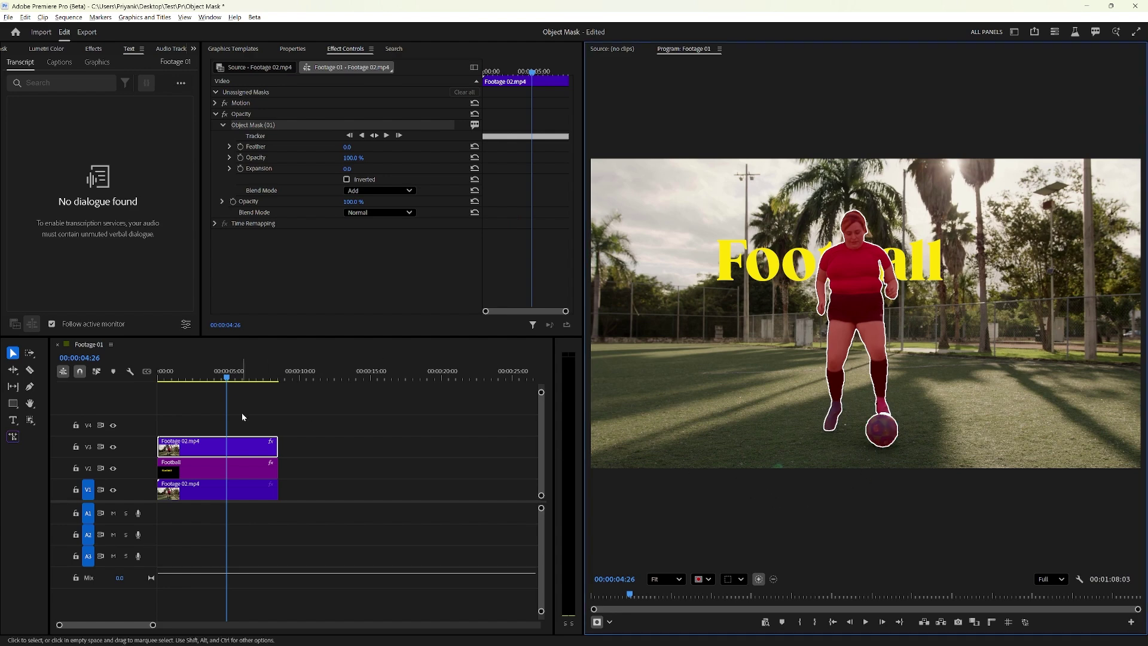
click(374, 135)
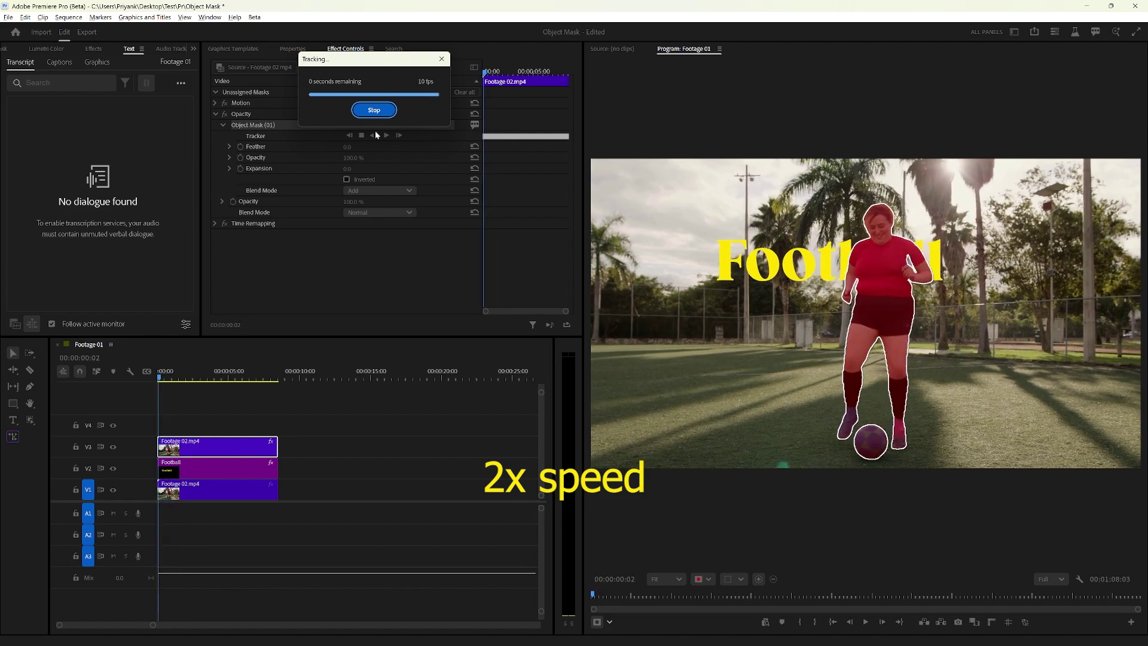
Step: Lower the Football title by scrubbing its Motion Position to 960, 1103, then play to check
mouse_move(217, 383)
mouse_down()
mouse_move(177, 383)
mouse_move(206, 383)
mouse_up()
click(236, 464)
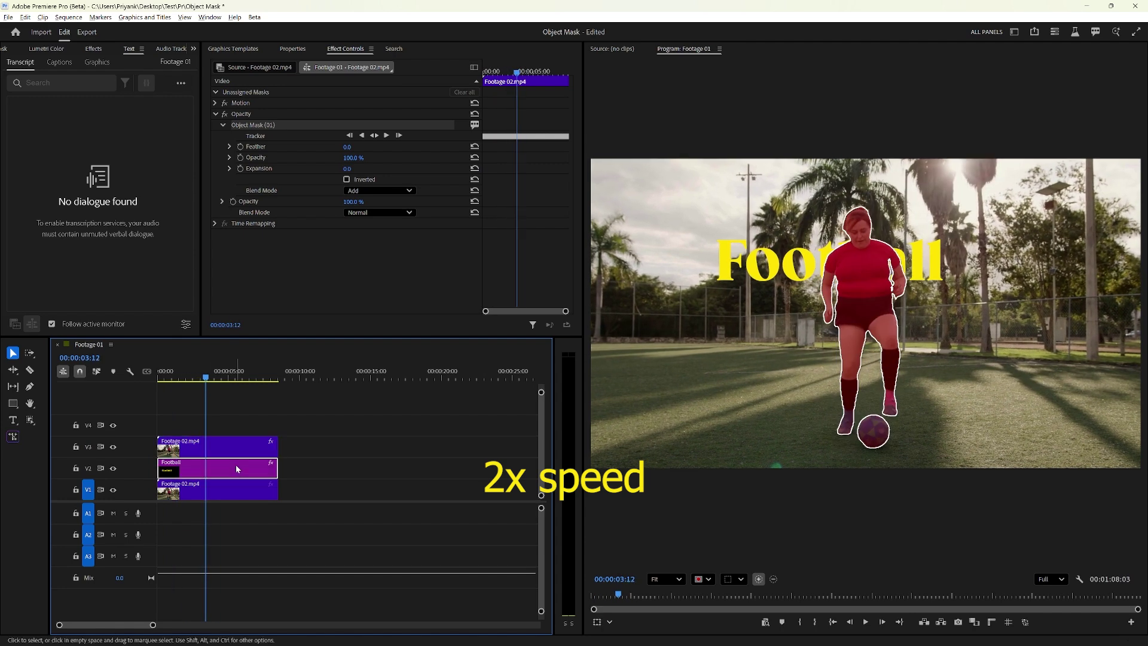
click(216, 135)
drag(377, 147, 452, 147)
key(space)
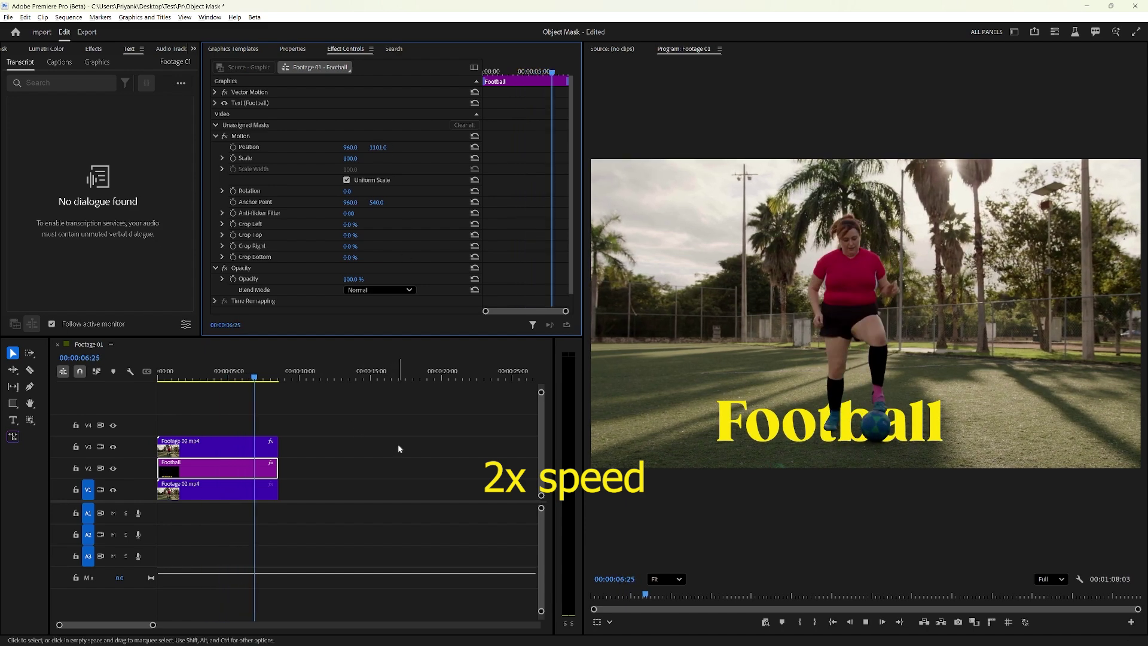
Step: Preview the Football title behind the player from the start of the sequence
click(159, 379)
key(space)
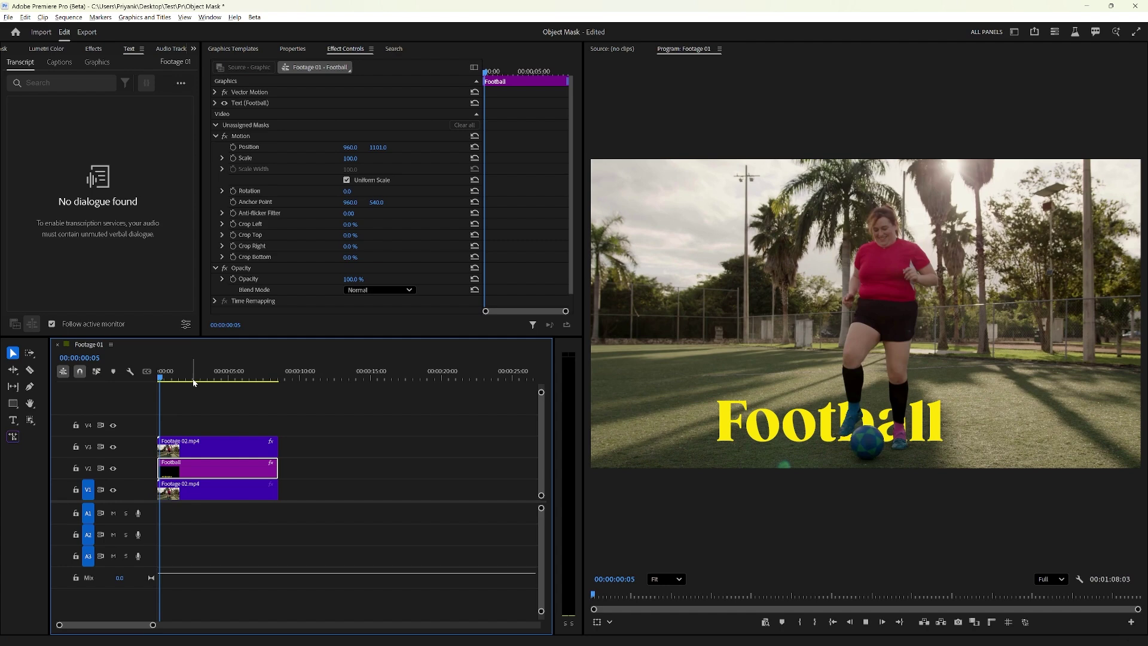
key(space)
Step: Select the V3 Footage 02.mp4 clip and save the Object Mask project with Ctrl+S
click(204, 440)
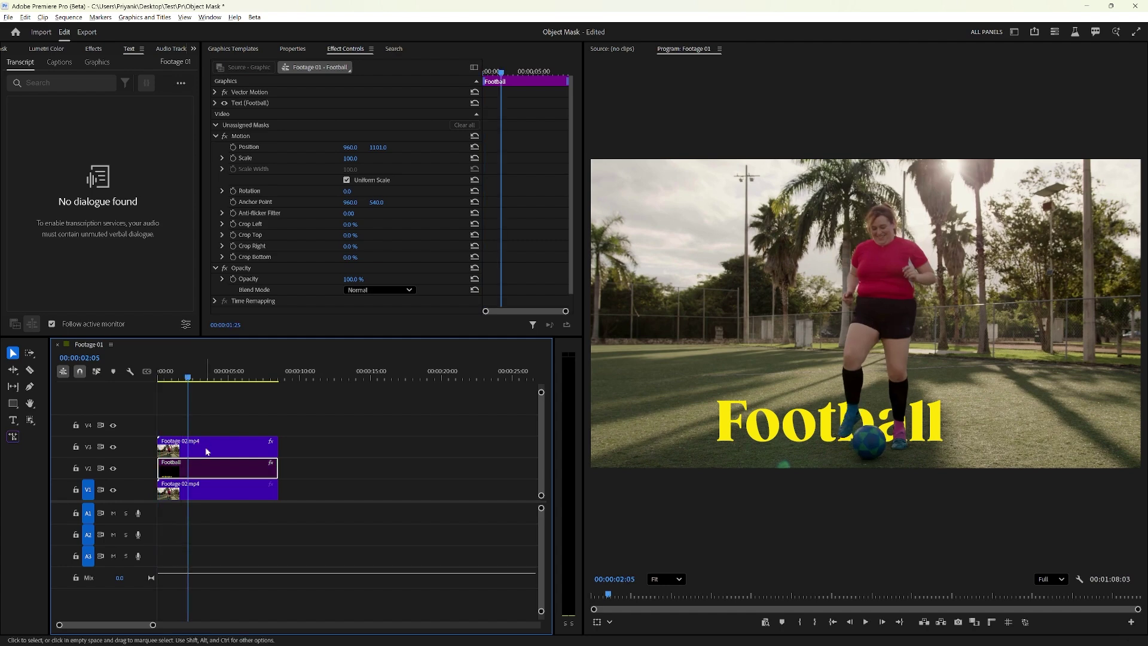
click(257, 414)
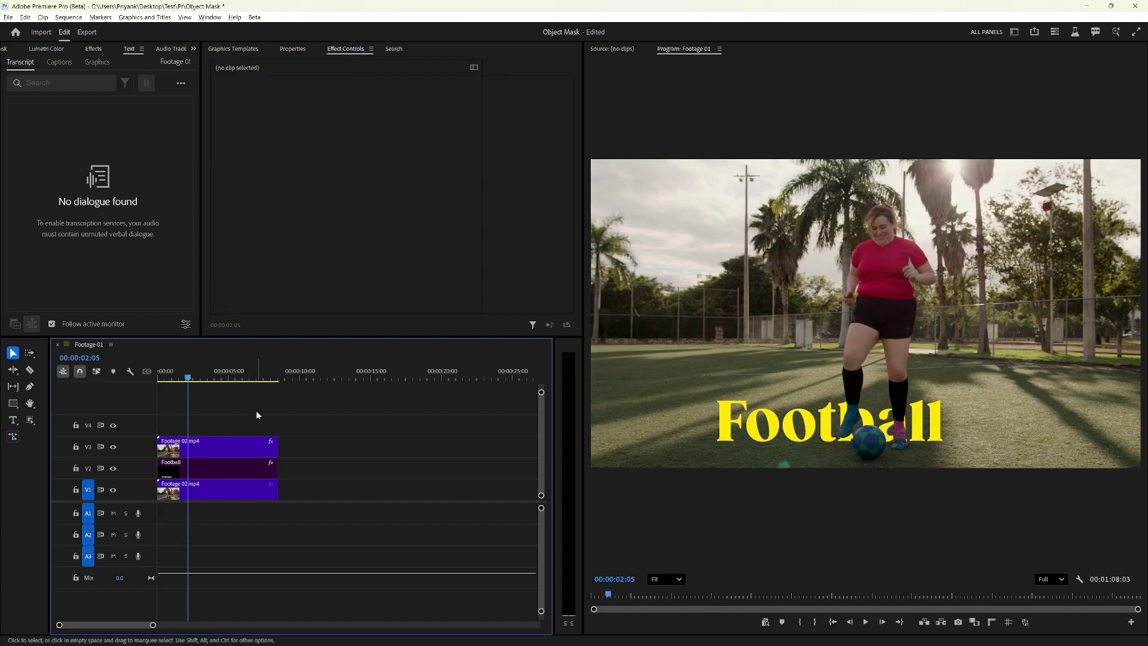
click(246, 443)
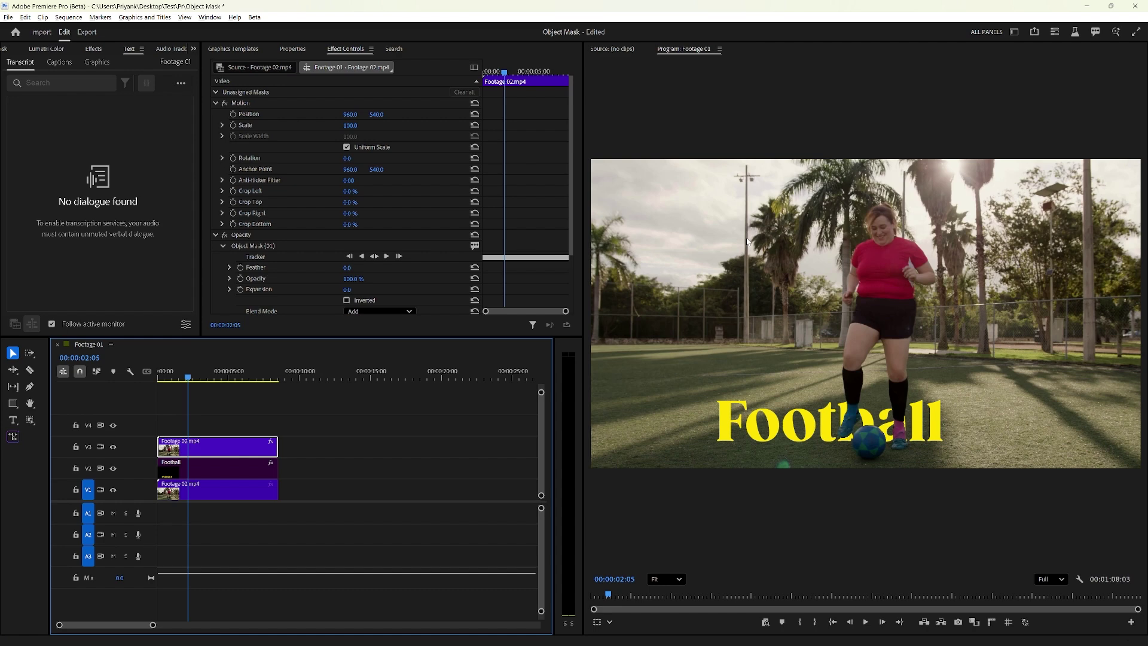
click(402, 496)
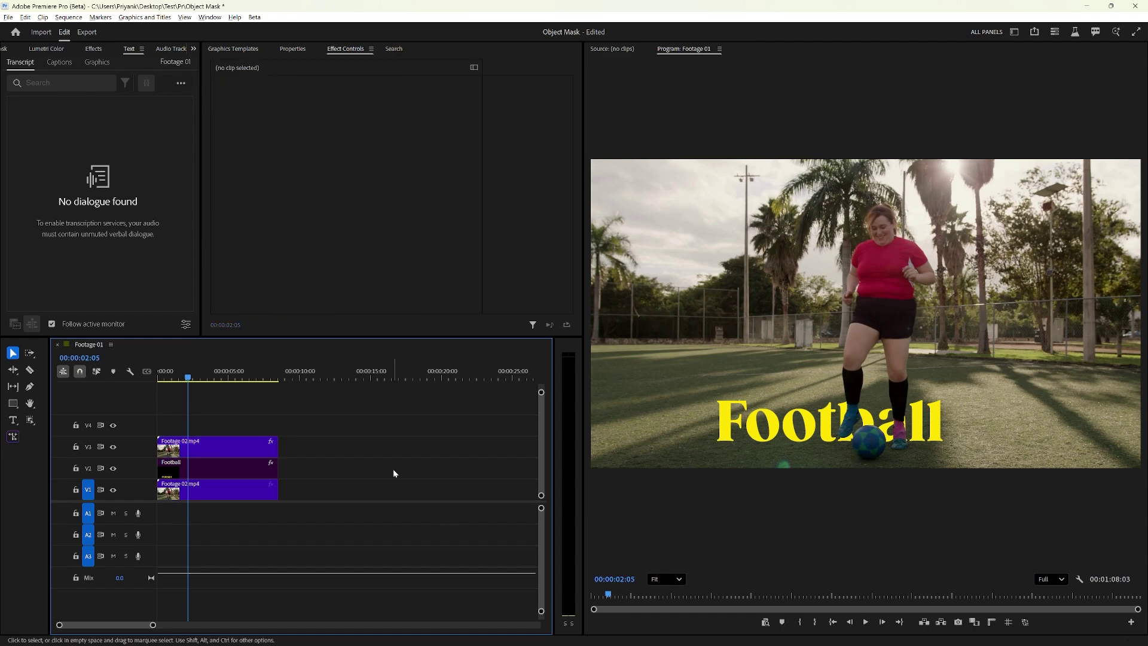
click(244, 442)
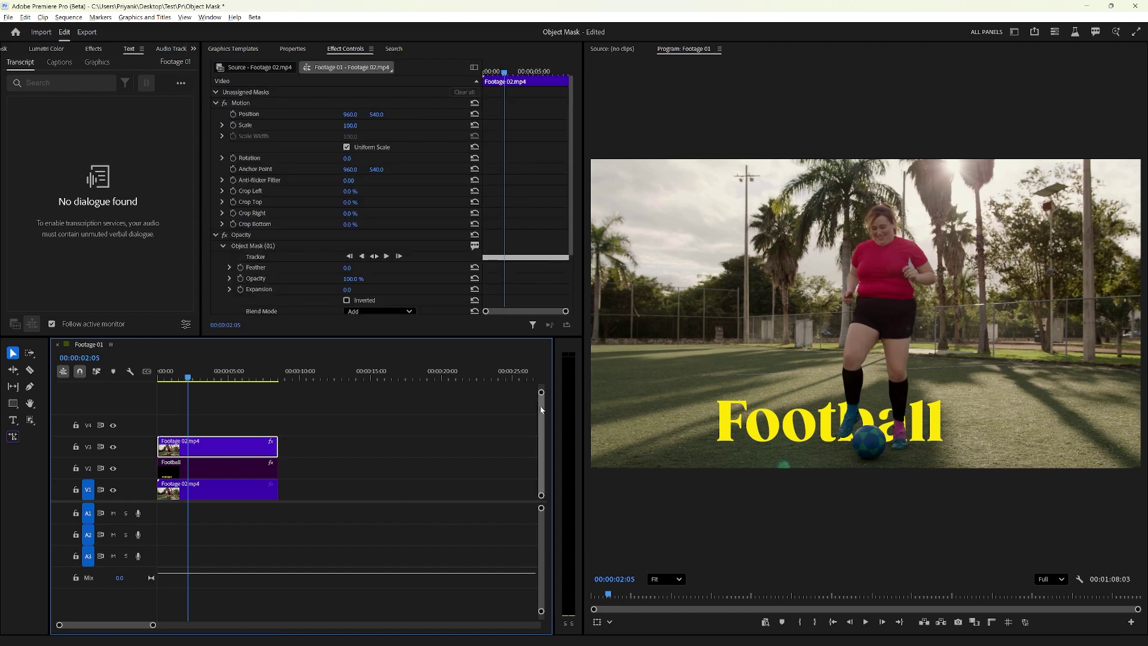
key(ctrl+s)
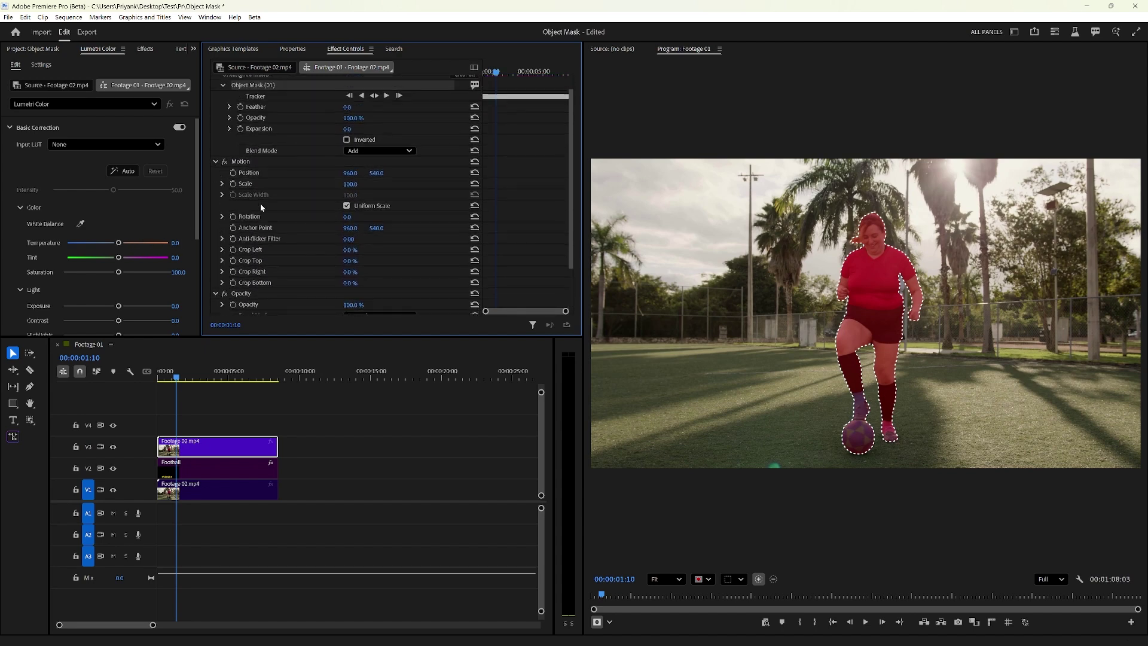
Step: Select Object Mask (01) in Effect Controls to show the player's mask outline on the video
drag(118, 242, 126, 242)
scroll(246, 229, down, 3)
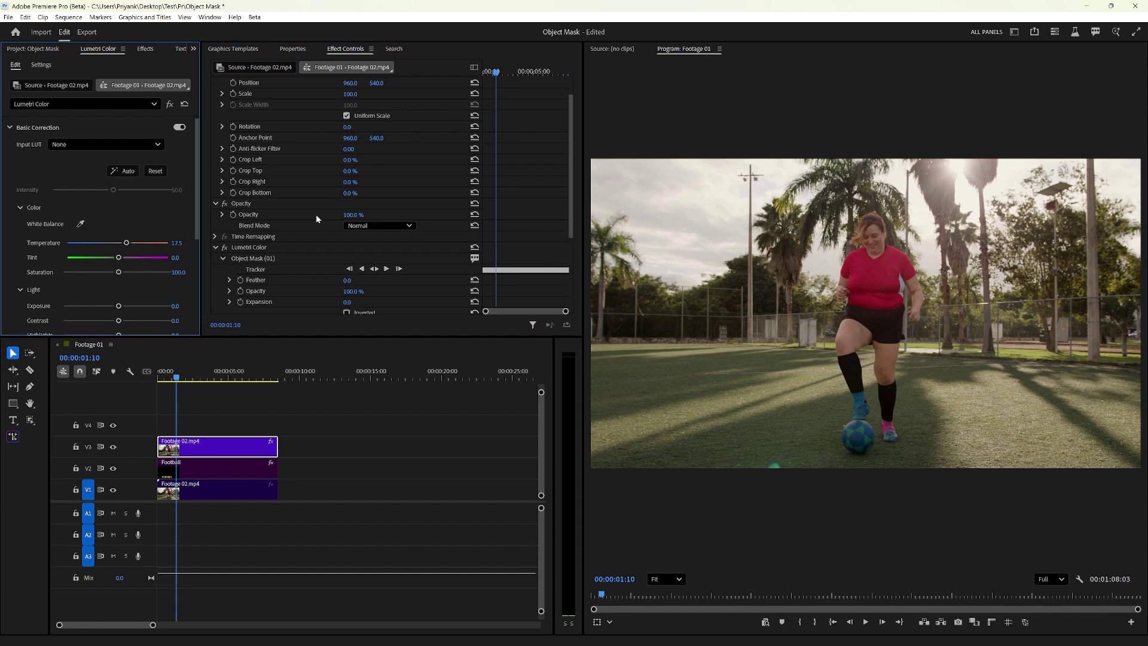
scroll(288, 230, up, 3)
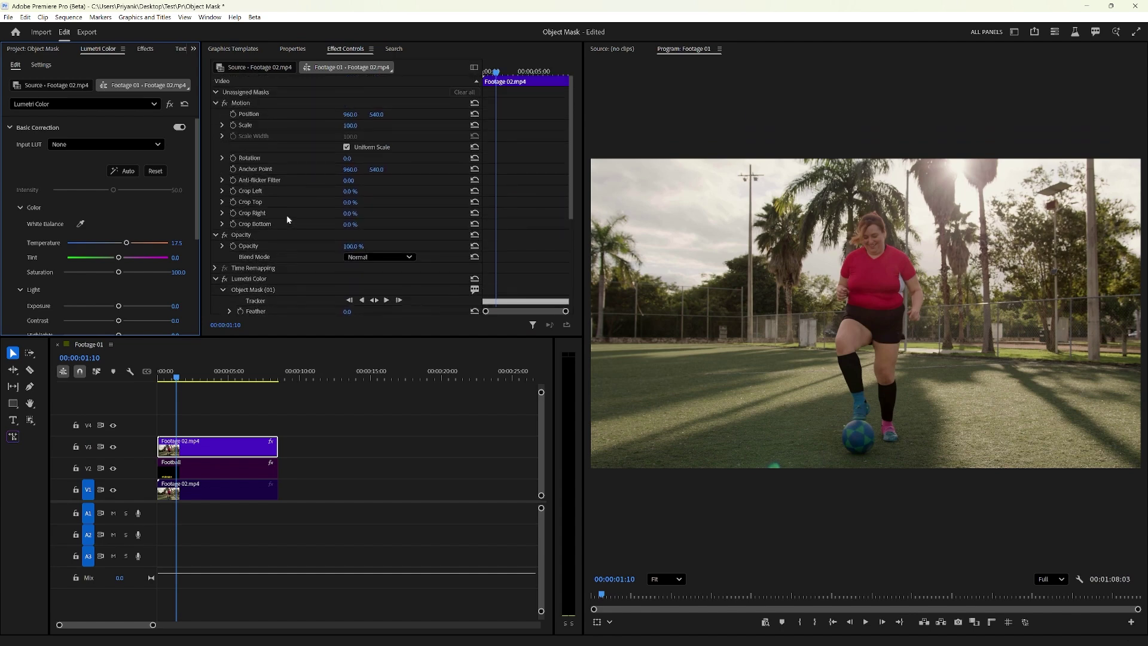
scroll(285, 145, down, 3)
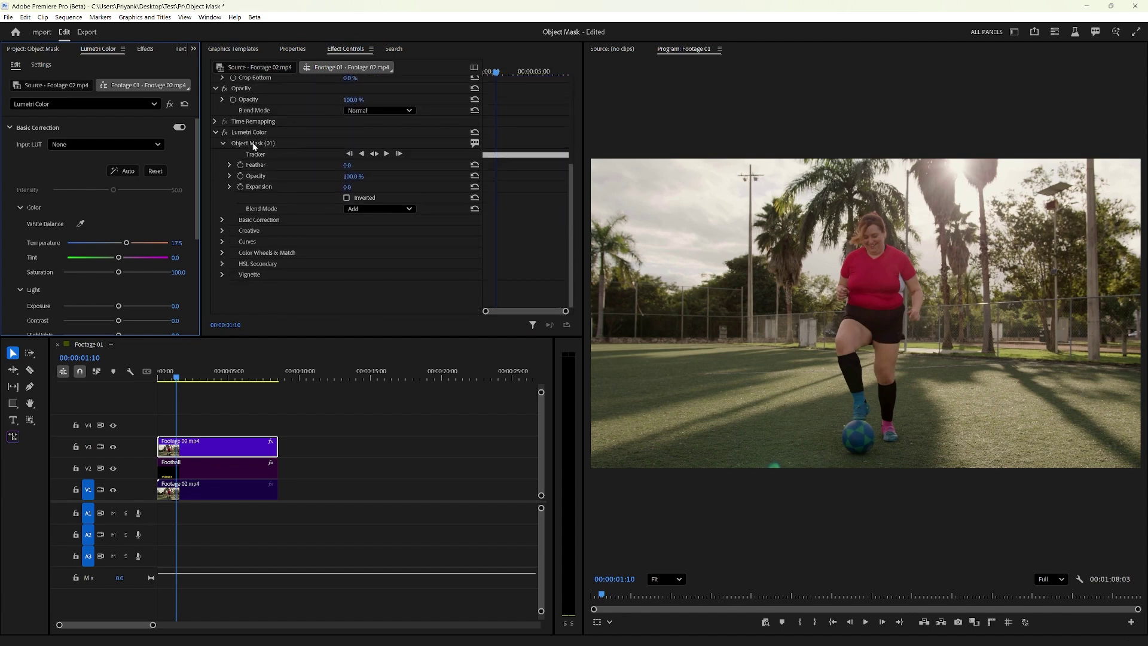
click(272, 145)
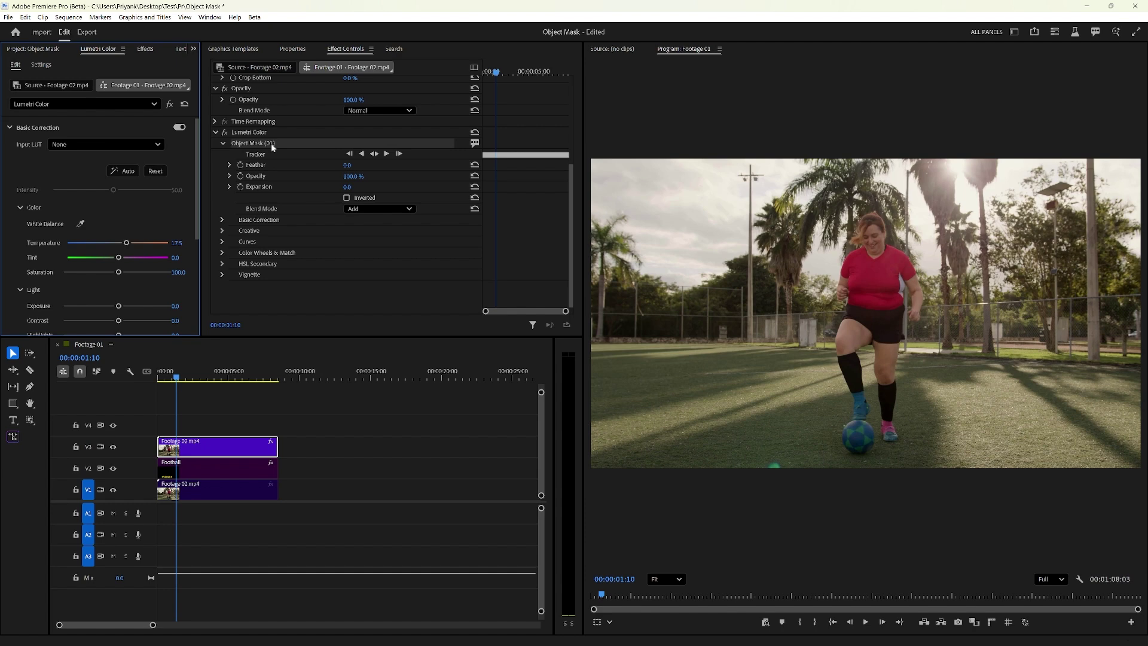
Step: Warm the masked player to Temperature 76.3 and Tint 29.9 on the upper Footage 02.mp4 clip
drag(127, 242, 134, 244)
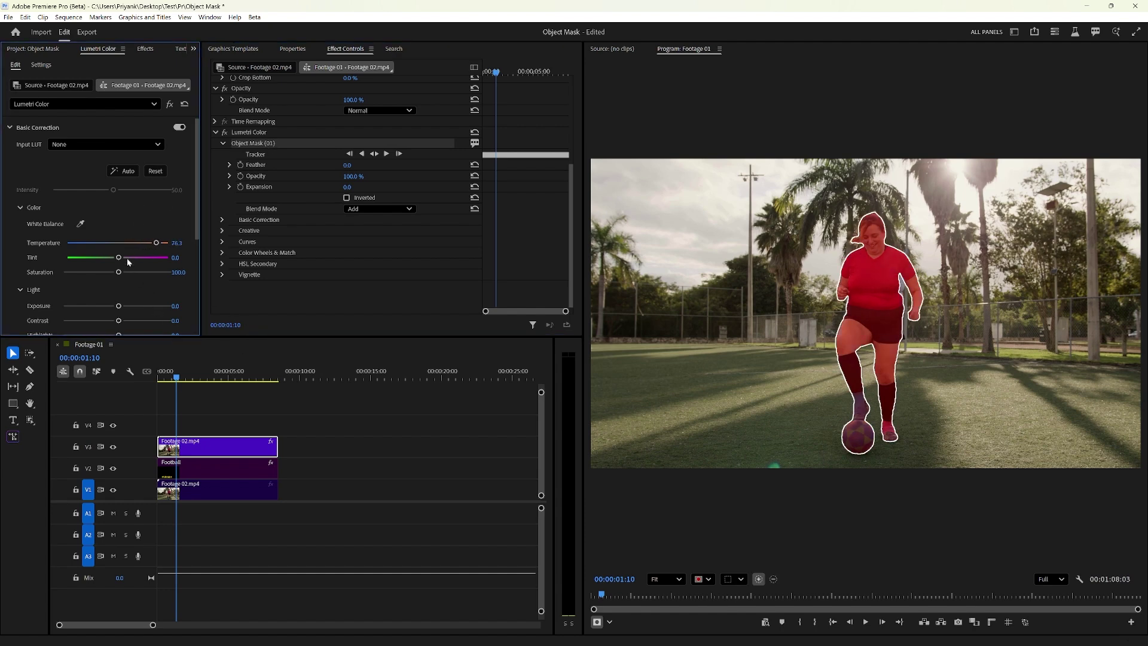
click(222, 397)
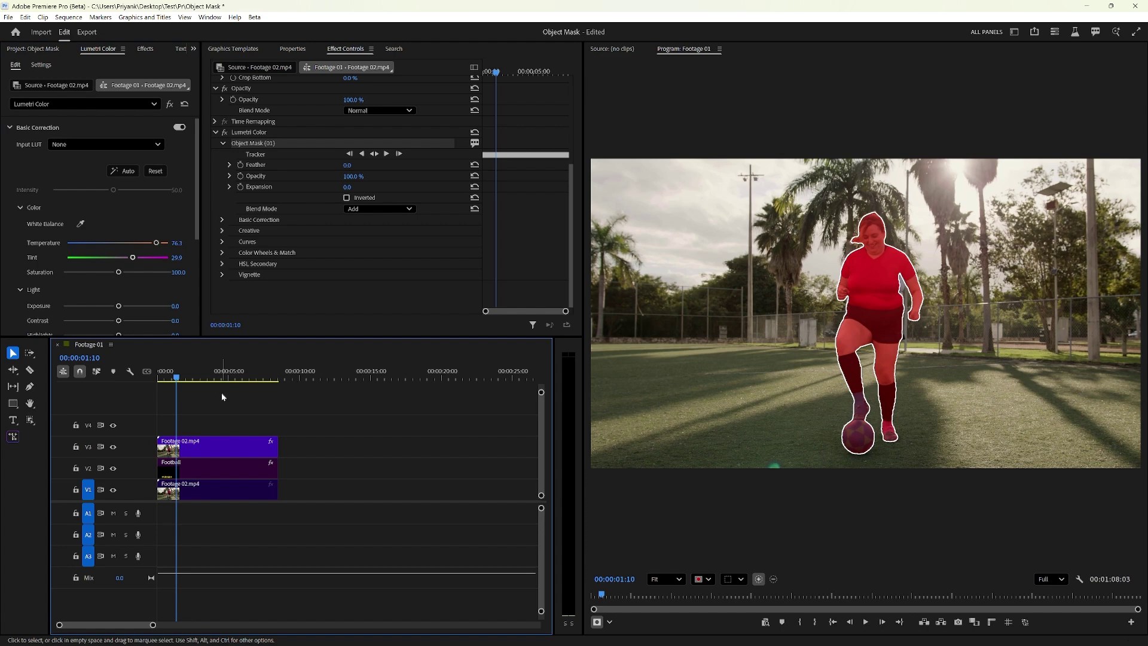
click(215, 448)
scroll(121, 268, down, 2)
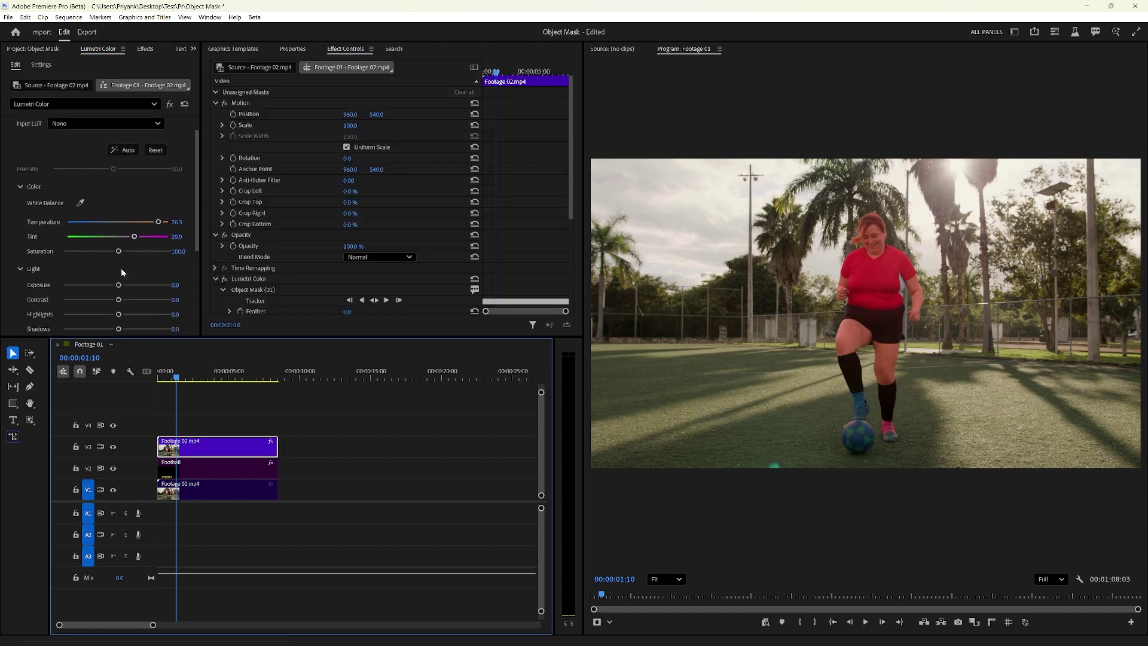
Step: Raise the player's Exposure to 3.1 and check it near 00:00:02:27 with the mask overlay shown
drag(123, 275, 149, 278)
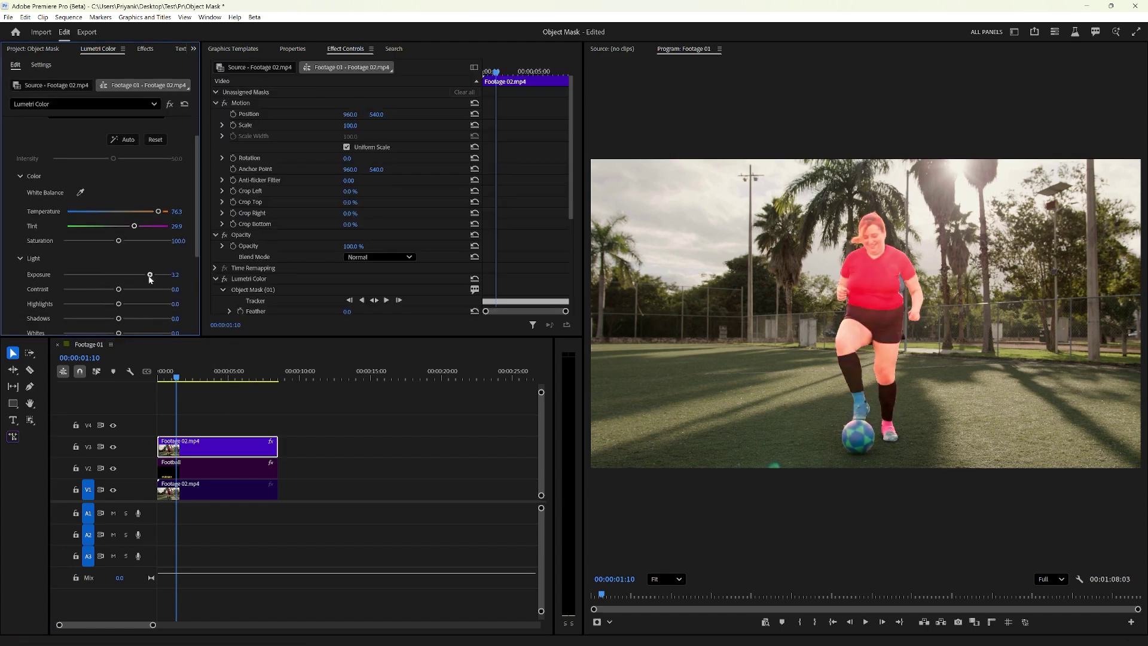
mouse_move(178, 378)
mouse_down()
mouse_move(229, 382)
mouse_move(199, 383)
mouse_up()
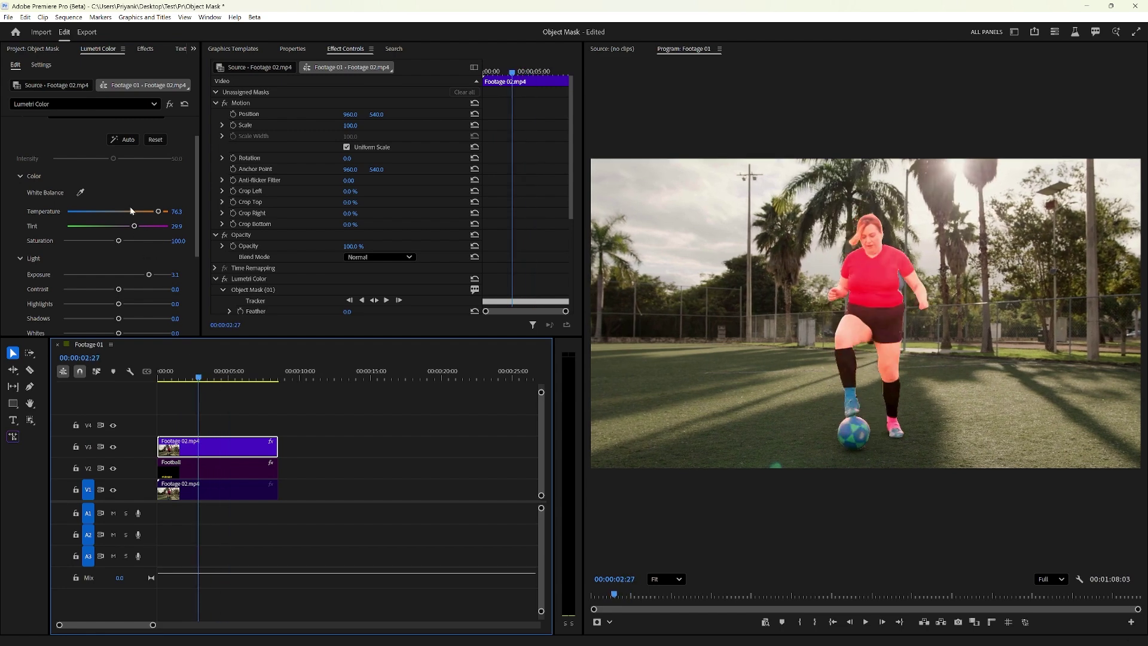
click(310, 292)
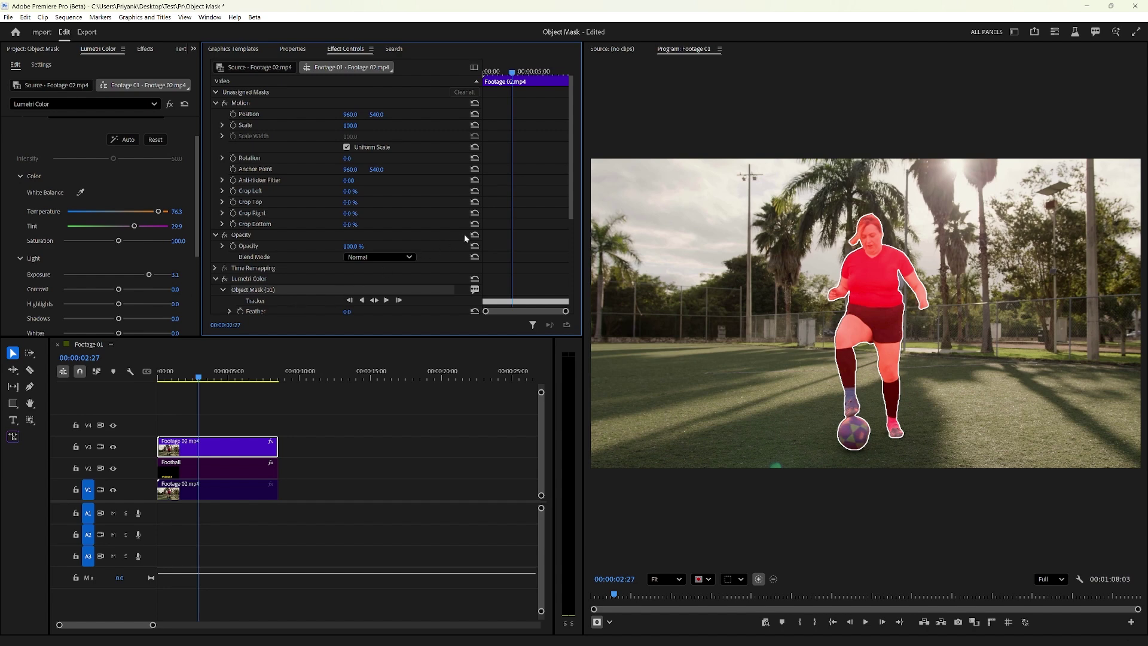
Step: Duplicate the player's Object Mask (01) with Ctrl+C and Ctrl+V
scroll(455, 238, down, 2)
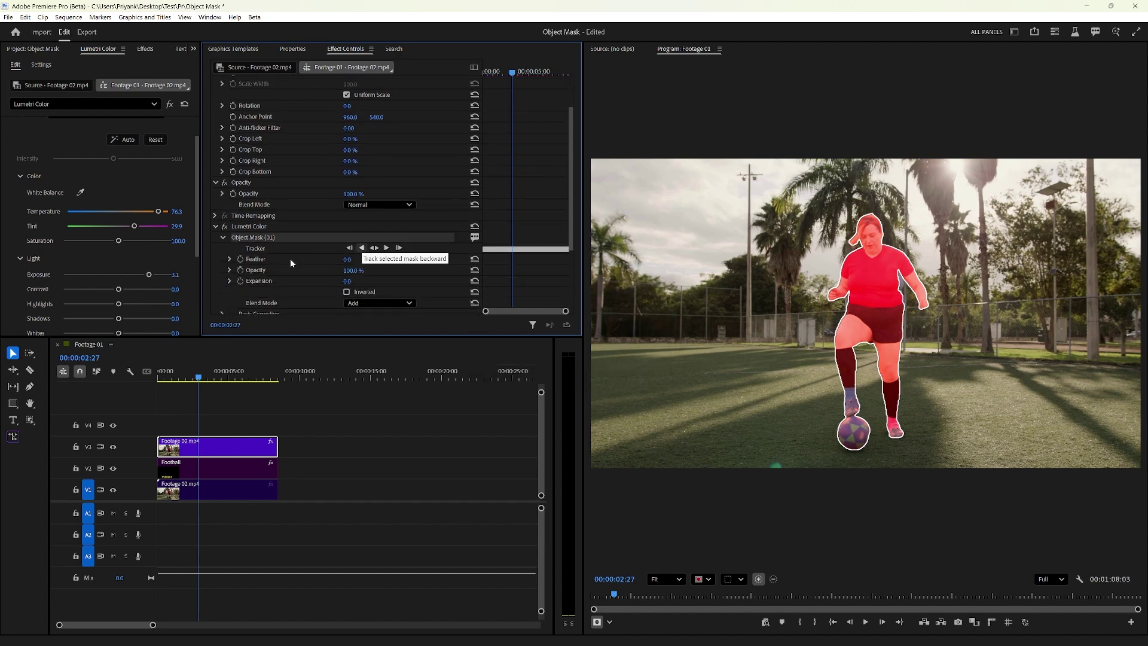
key(ctrl+c)
key(ctrl+v)
Step: Invert the copied mask and lower the background's Exposure to -1.9
scroll(359, 274, down, 3)
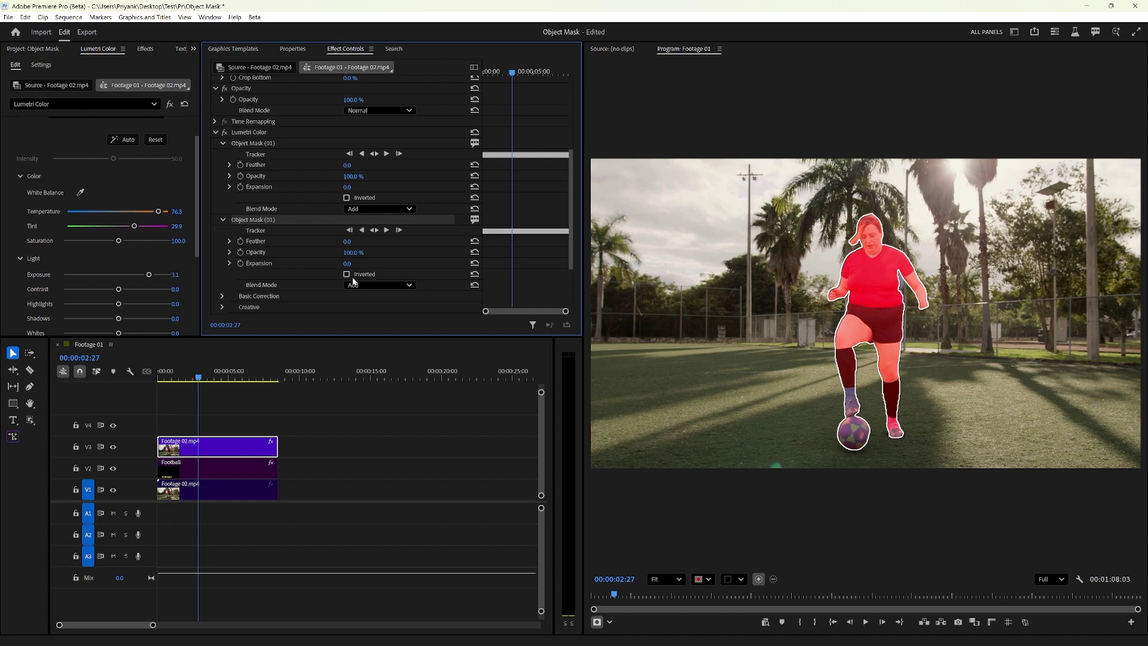
click(346, 275)
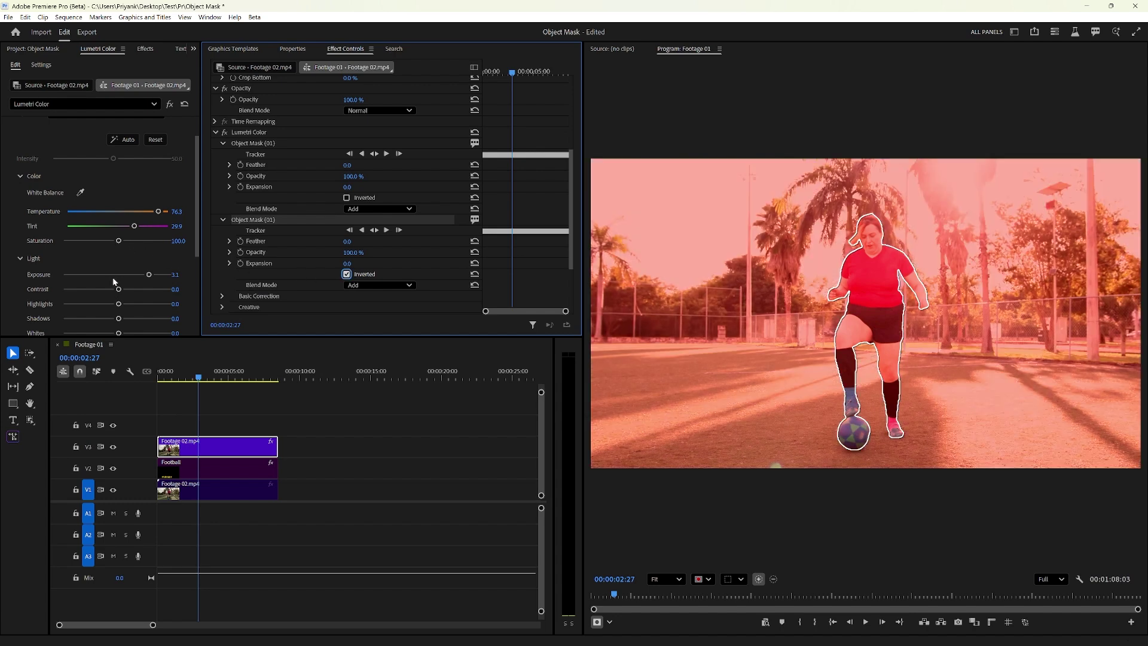
drag(123, 274, 99, 275)
scroll(277, 225, up, 2)
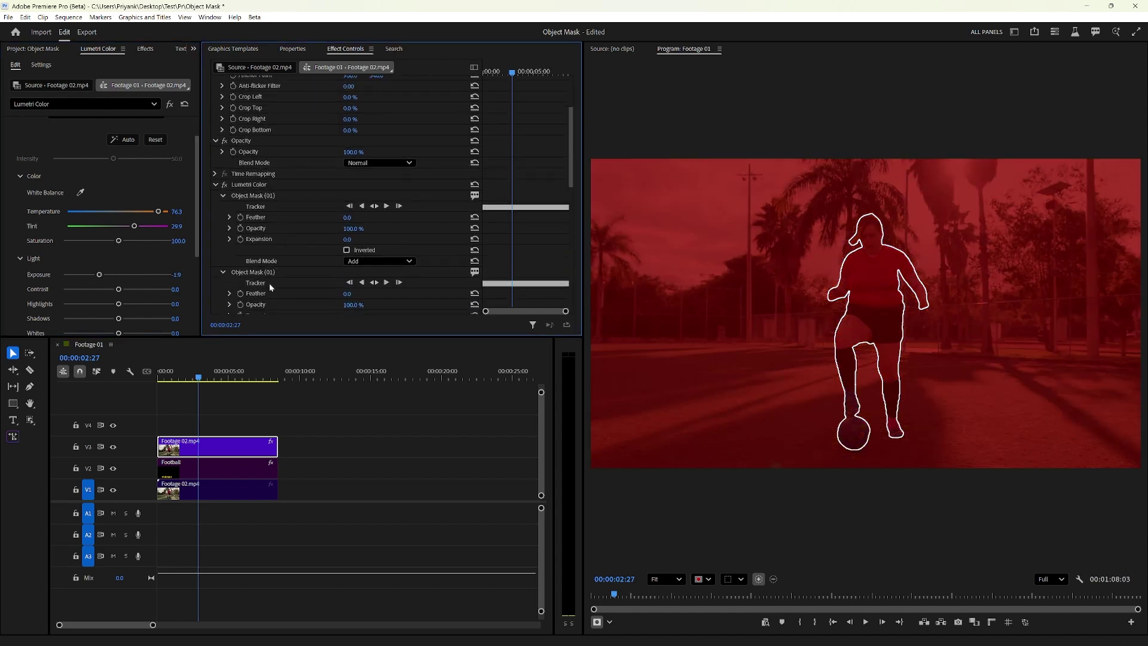